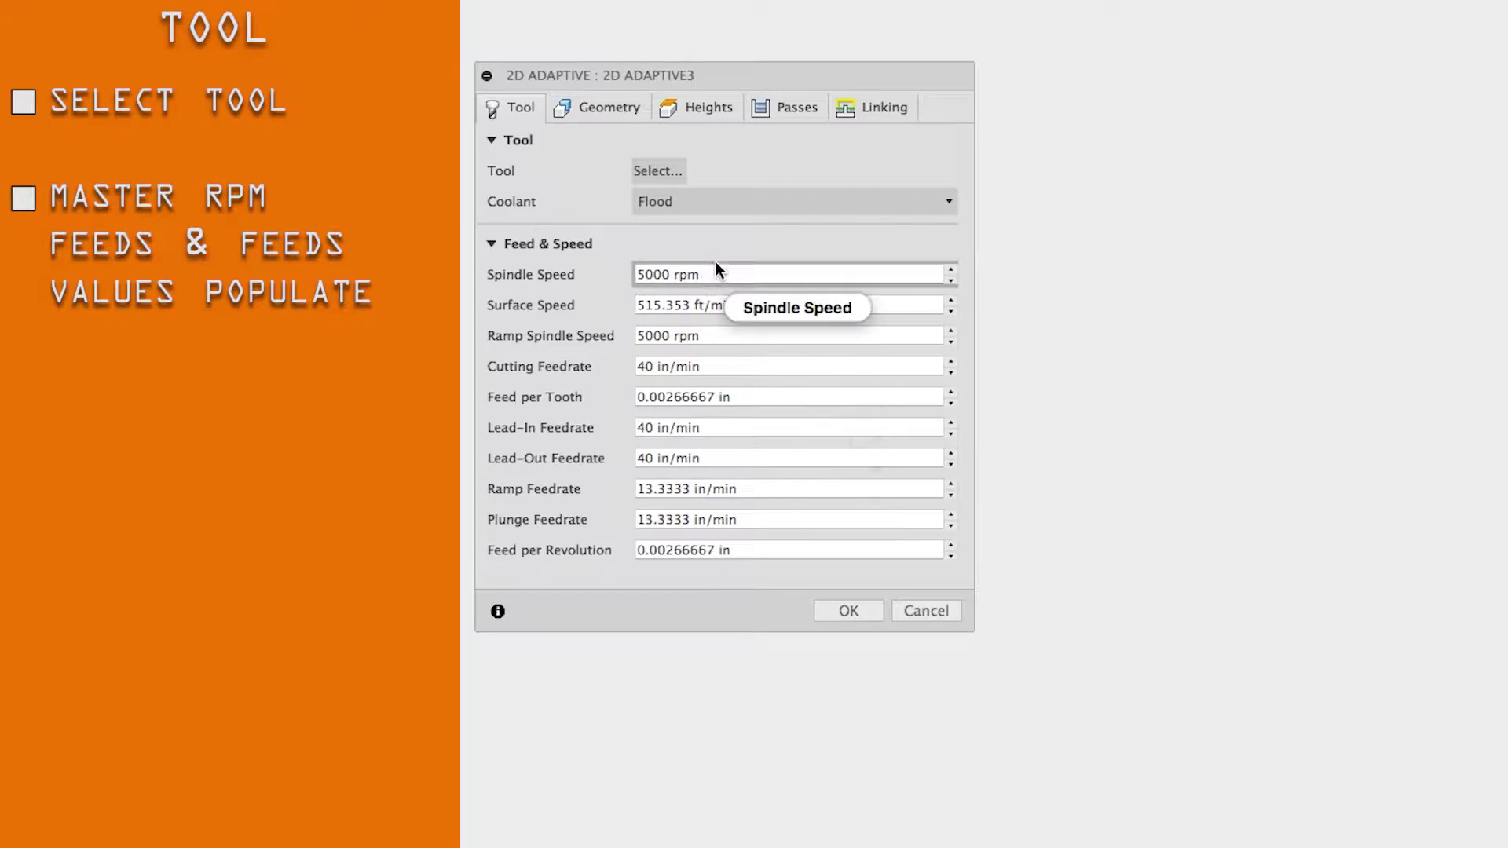
Review the coolant options of the 2D Adaptive operation, along with its geometry and heights settings
click(789, 204)
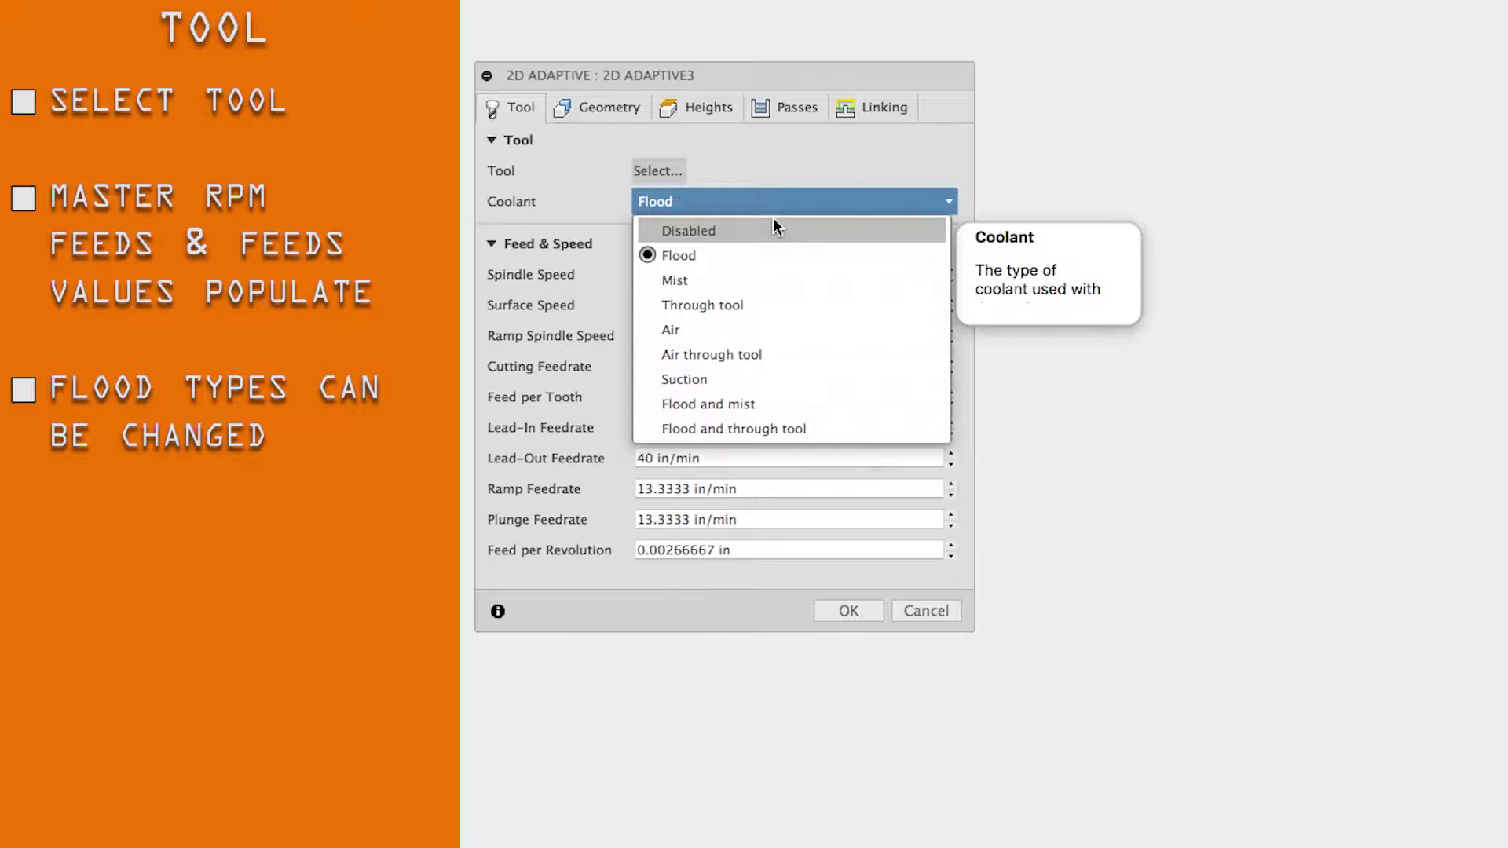
click(597, 174)
click(599, 106)
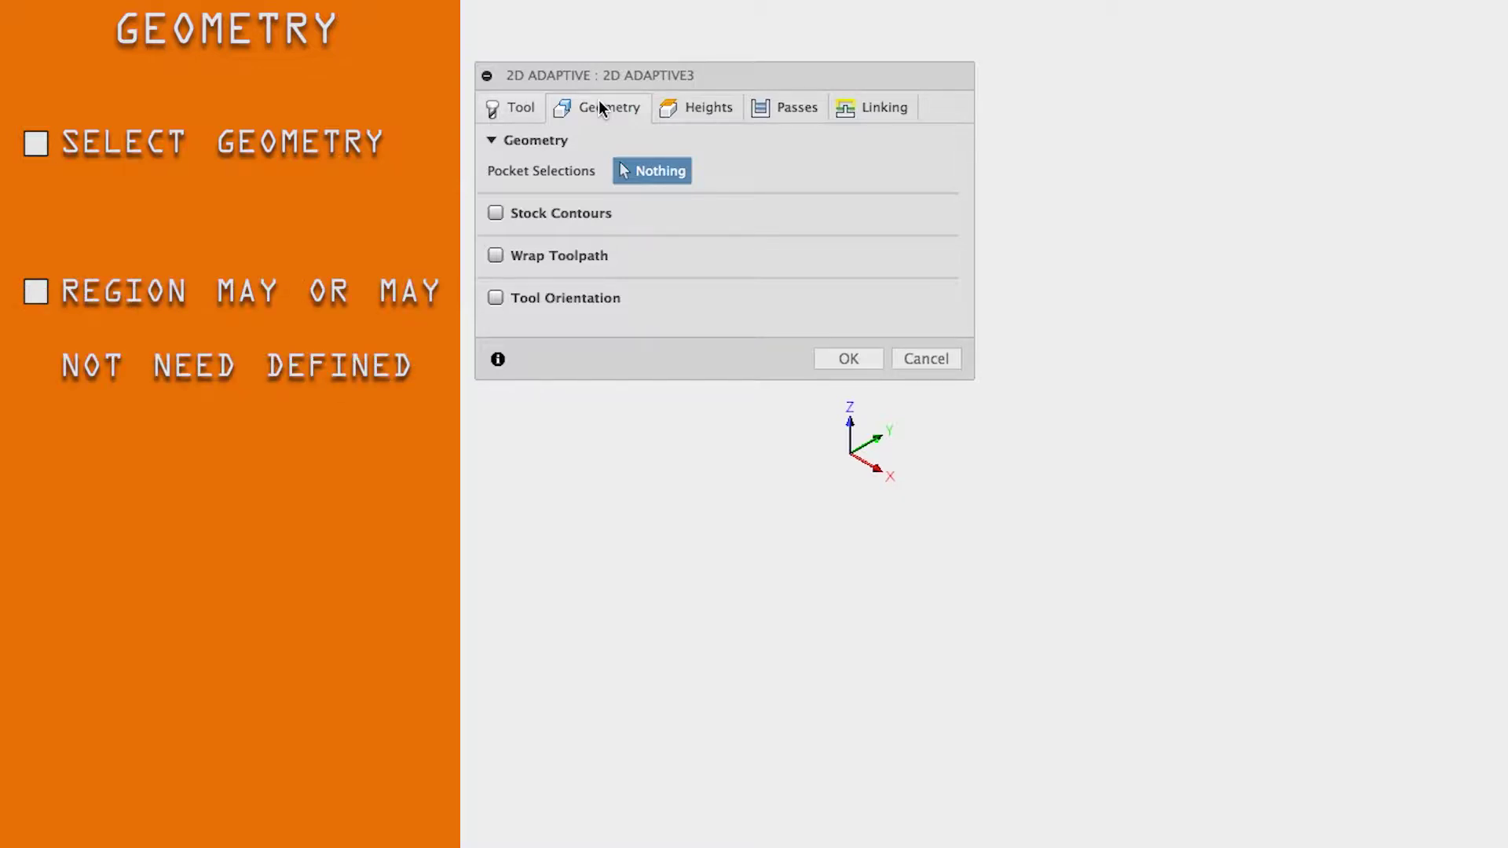
click(710, 107)
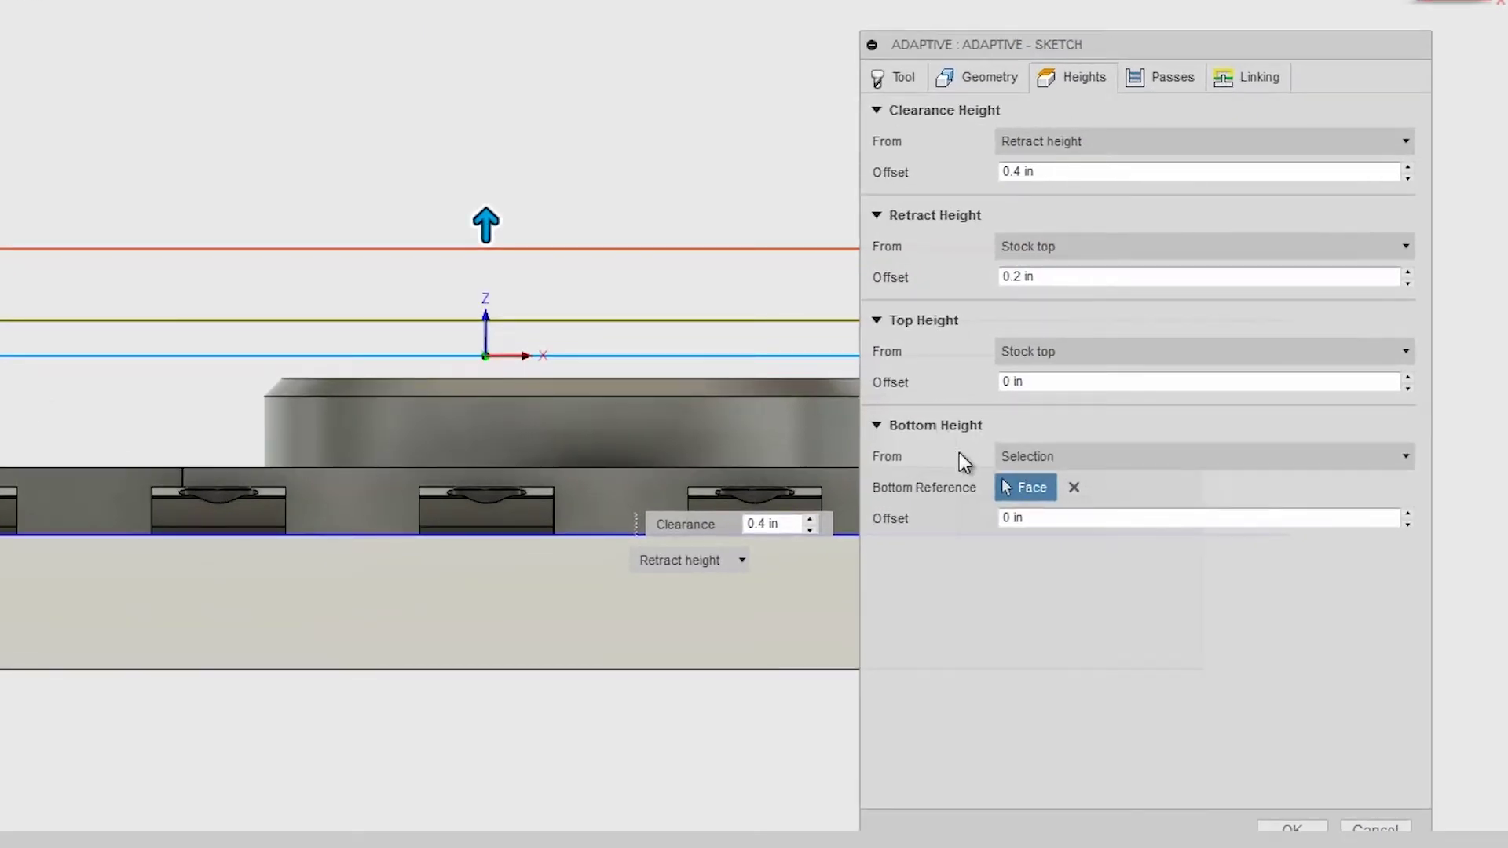
Examine the clearance, retract, top and bottom height planes of the Adaptive - Sketch operation from angled and front views
shift+middle_drag(114, 707, 117, 738)
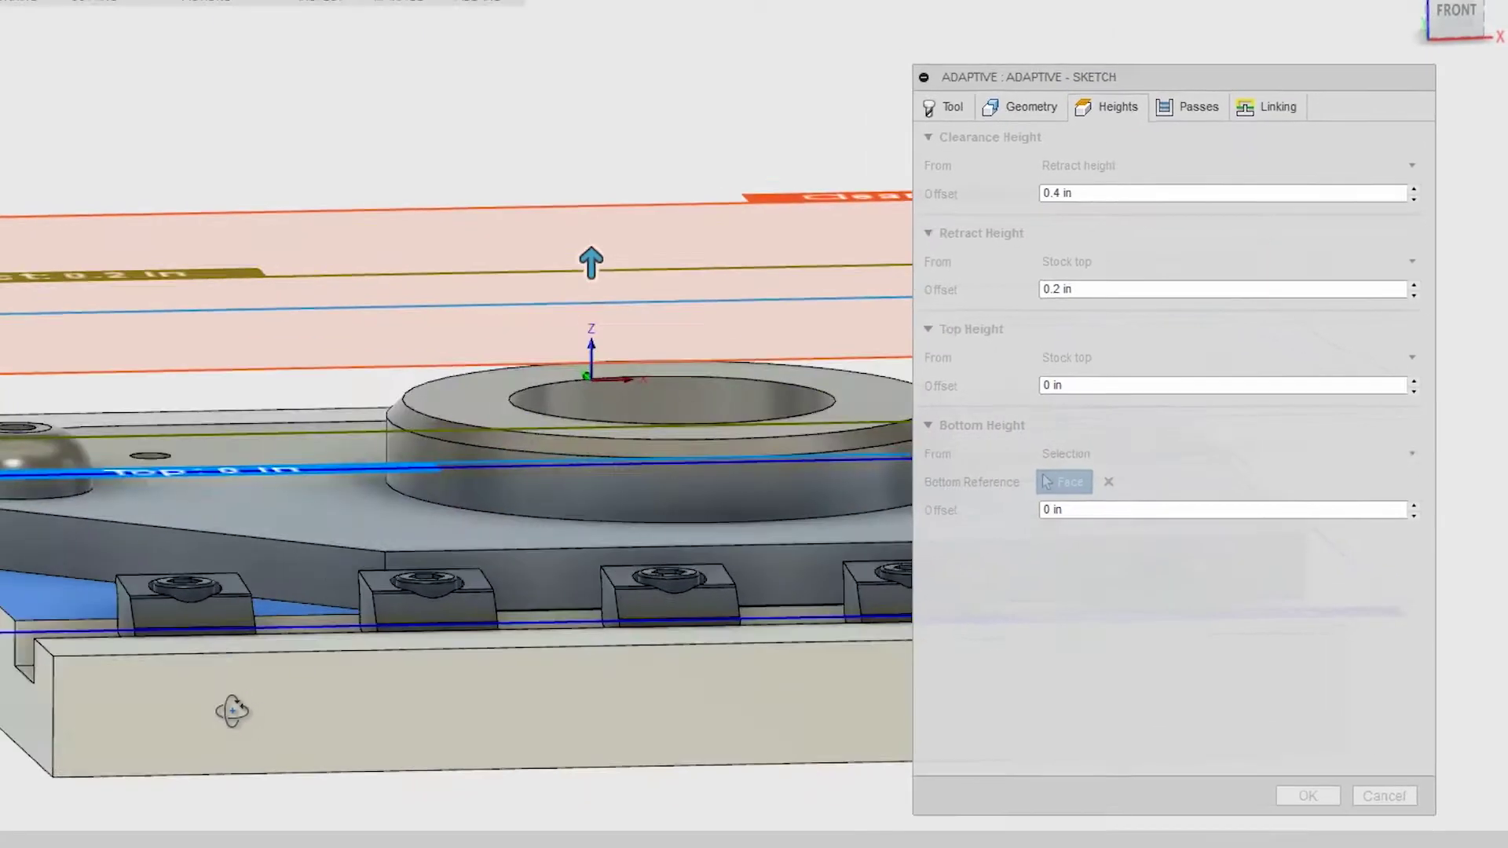
shift+middle_drag(233, 711, 244, 719)
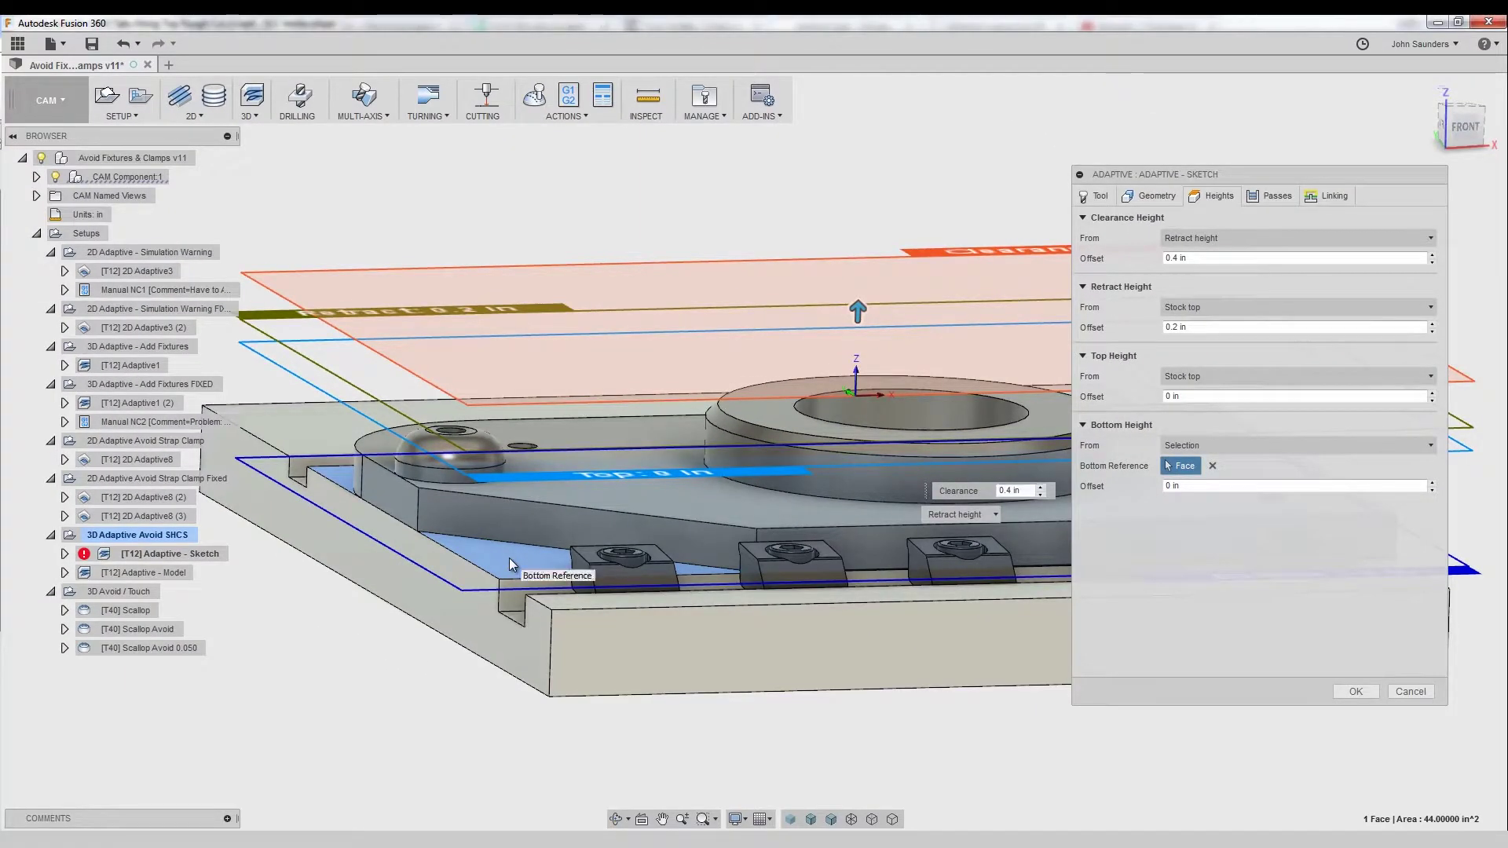
scroll(500, 600, down, 3)
middle_drag(736, 639, 681, 685)
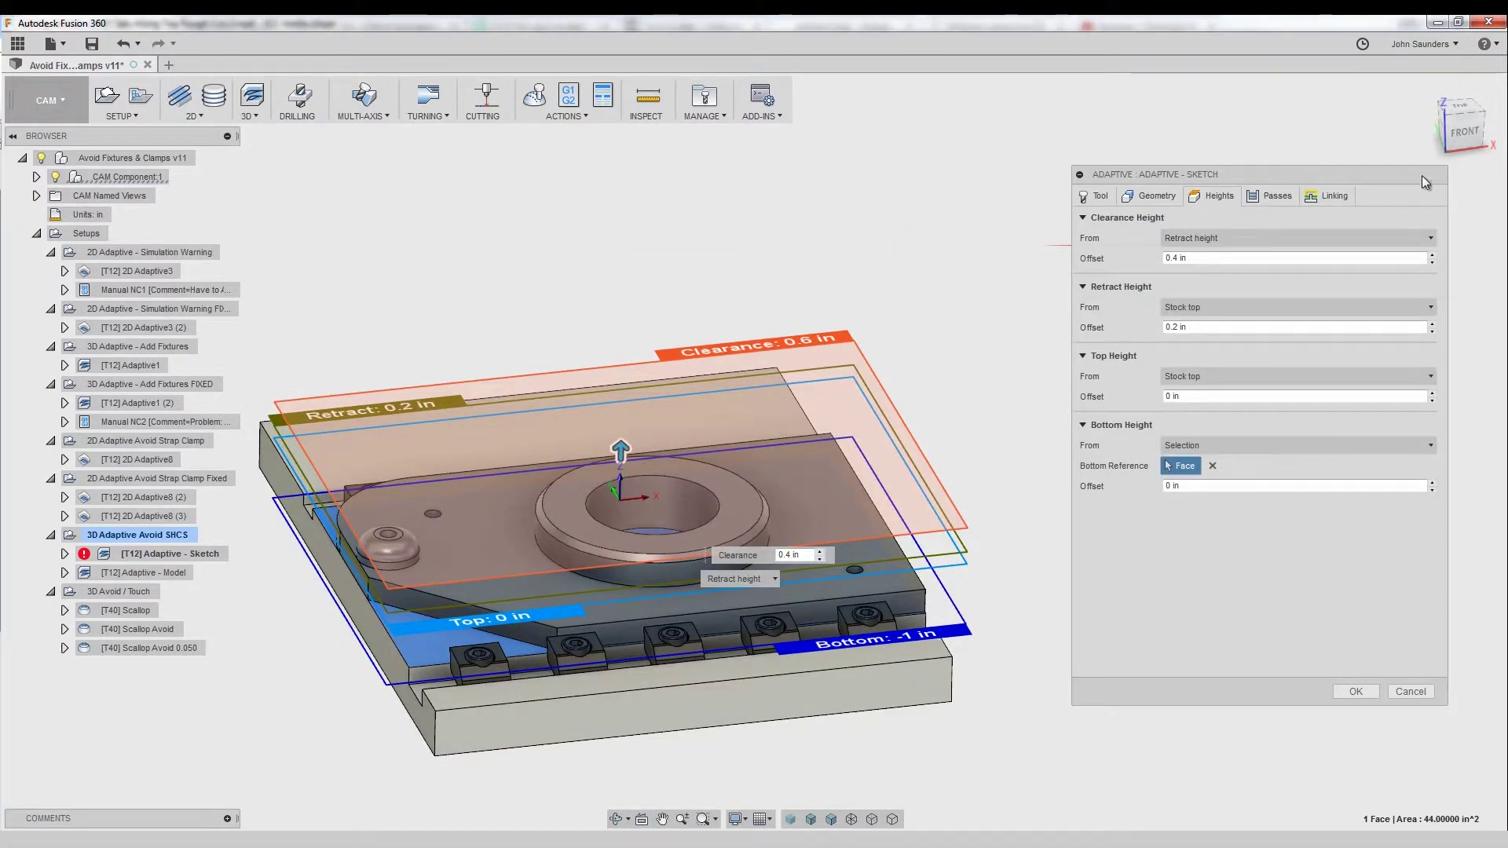
click(1463, 131)
scroll(642, 564, up, 3)
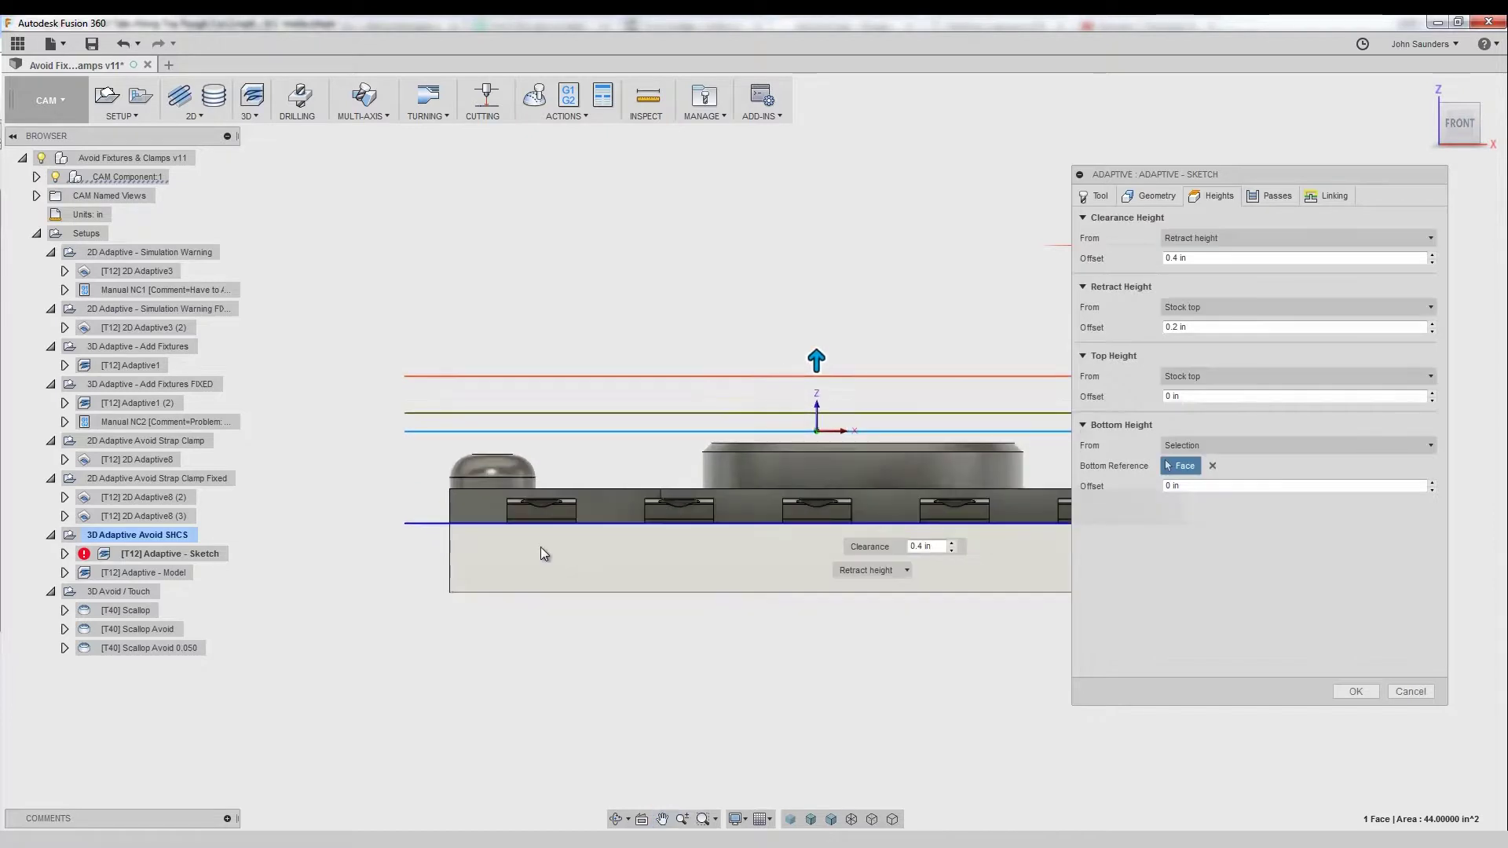
shift+middle_drag(551, 502, 582, 599)
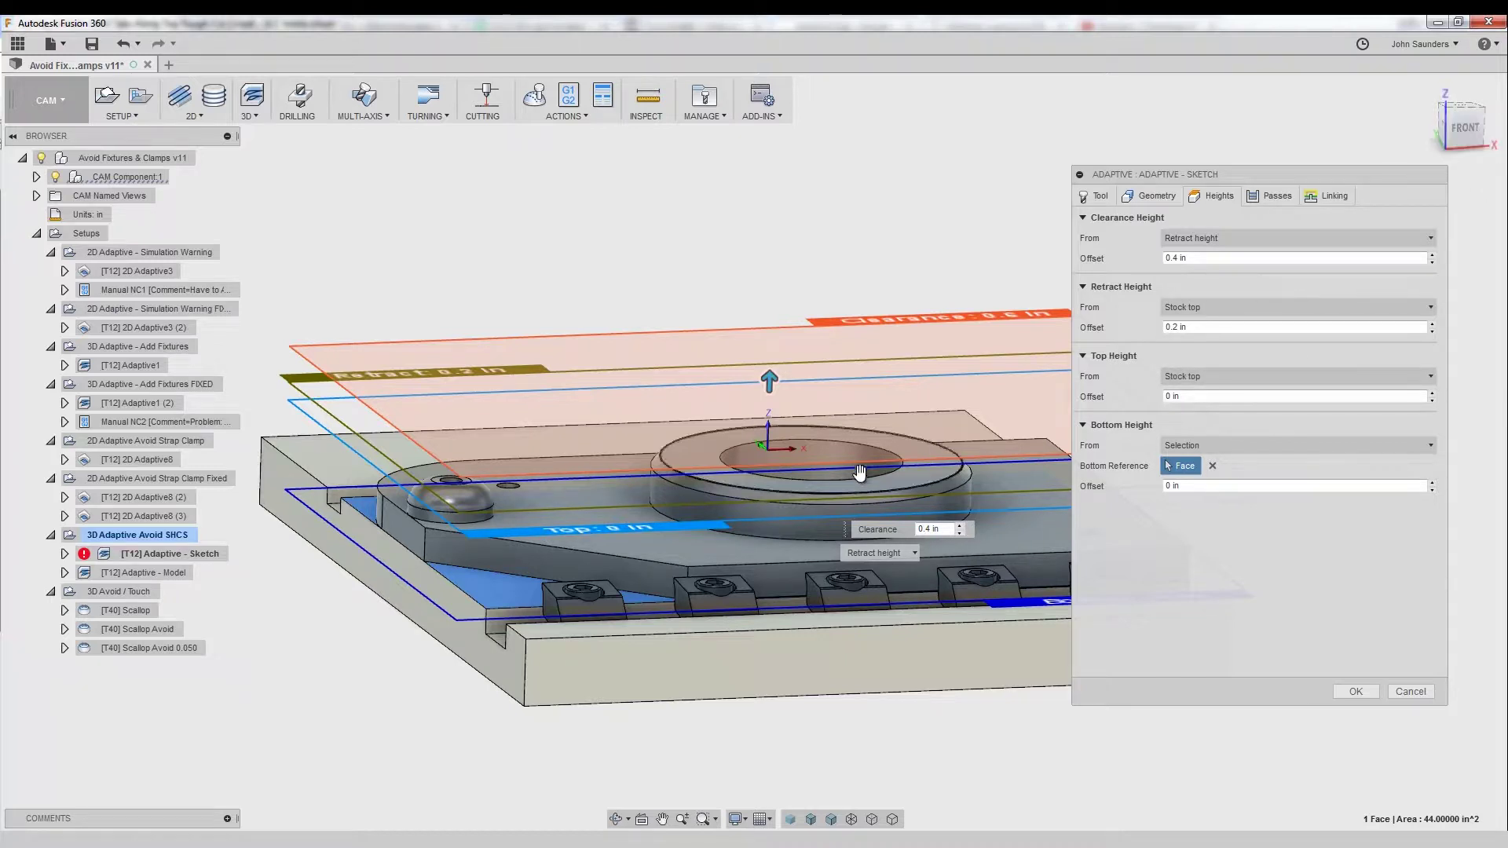
scroll(852, 476, down, 2)
scroll(646, 514, up, 3)
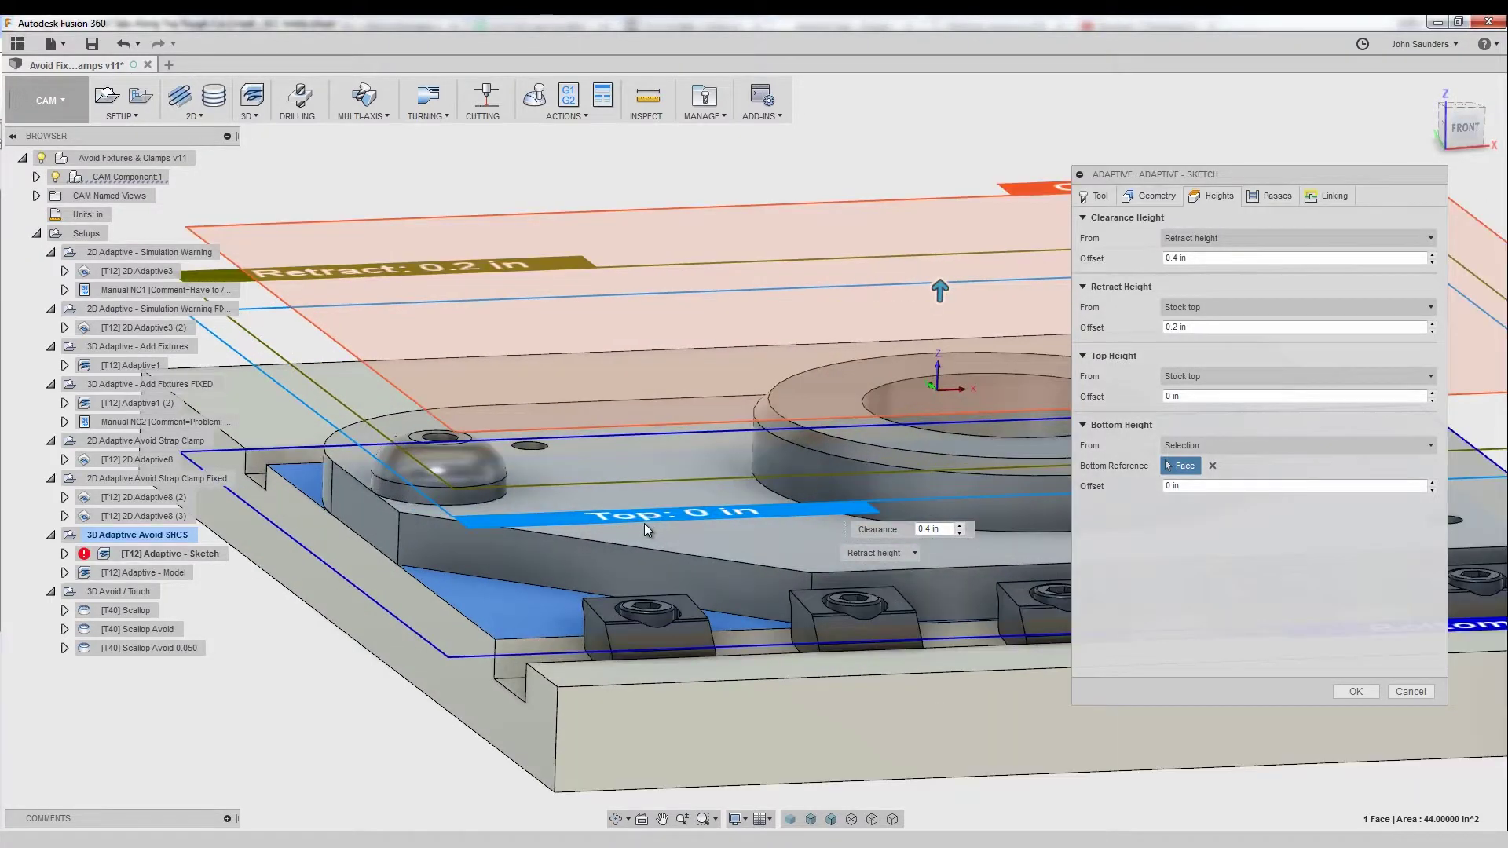
click(1463, 127)
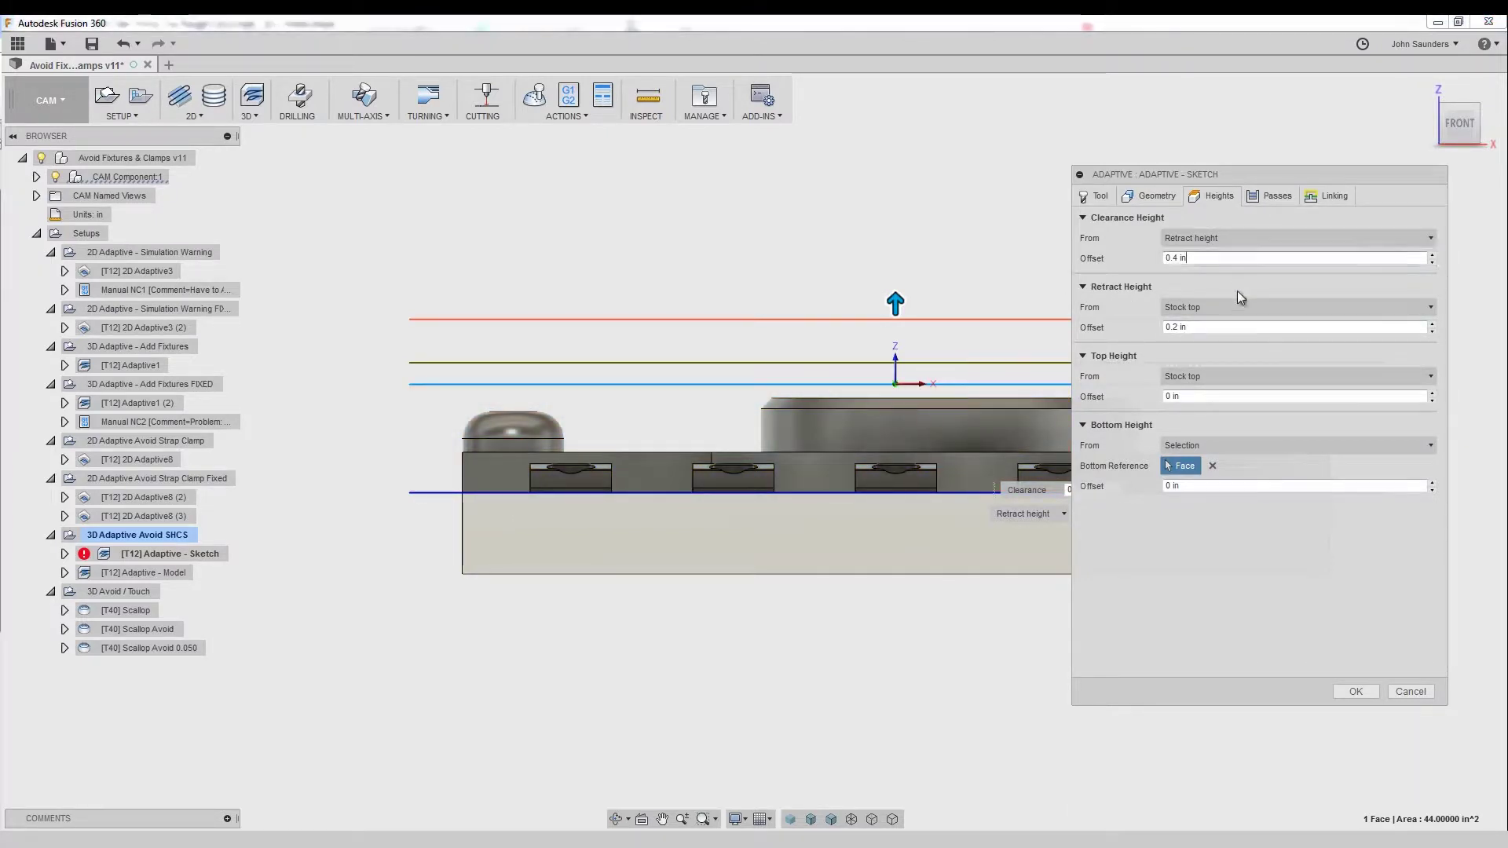
click(1248, 328)
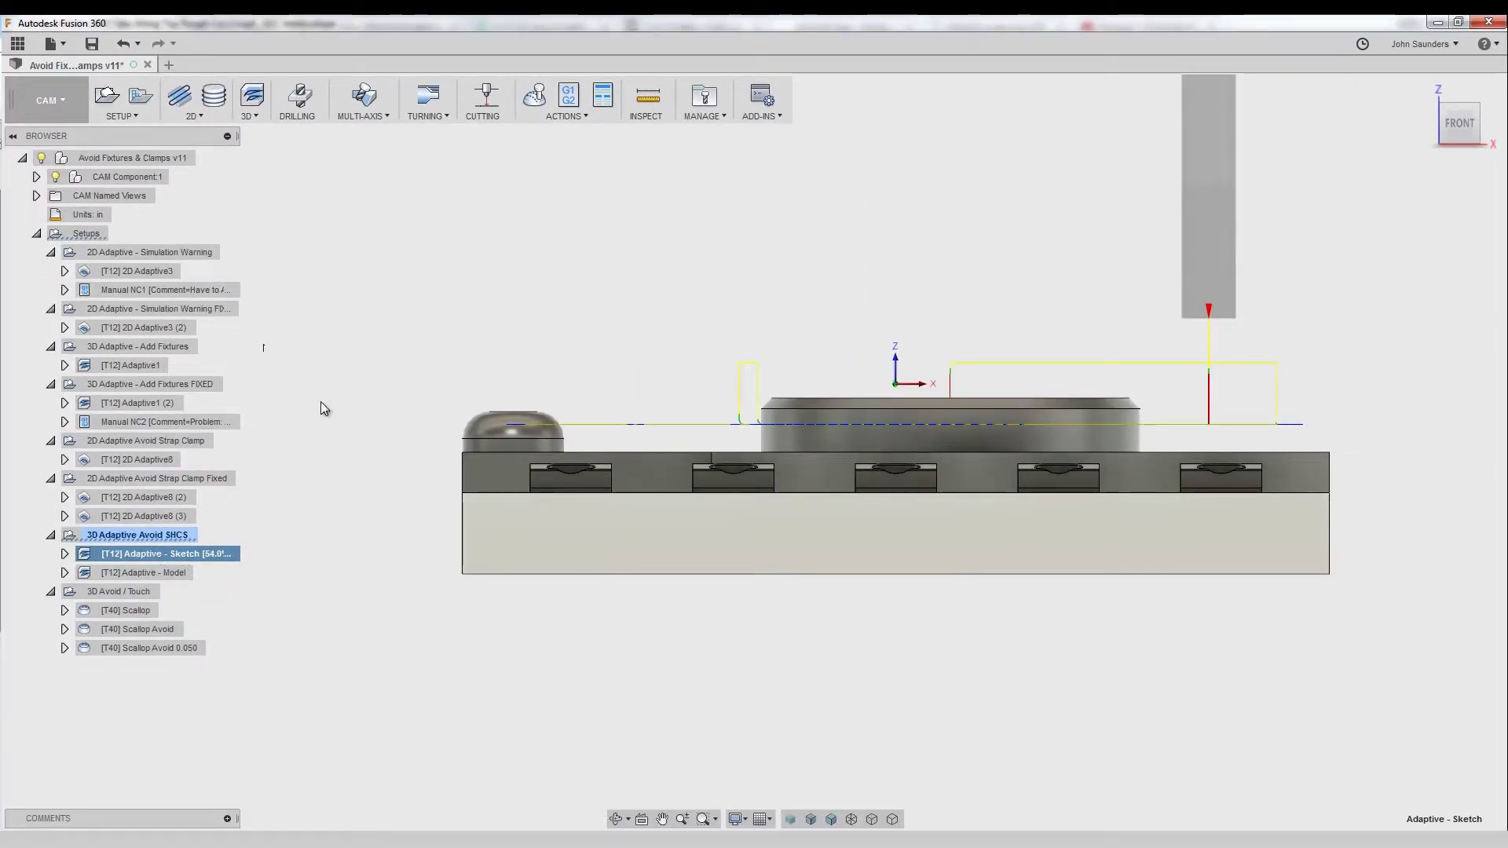
Examine the Adaptive - Sketch toolpath and its retract moves around the screw head from angled and front views
scroll(572, 387, up, 3)
mouse_move(573, 385)
shift+middle_down()
mouse_move(613, 397)
mouse_move(571, 431)
shift+middle_up()
scroll(572, 431, down, 2)
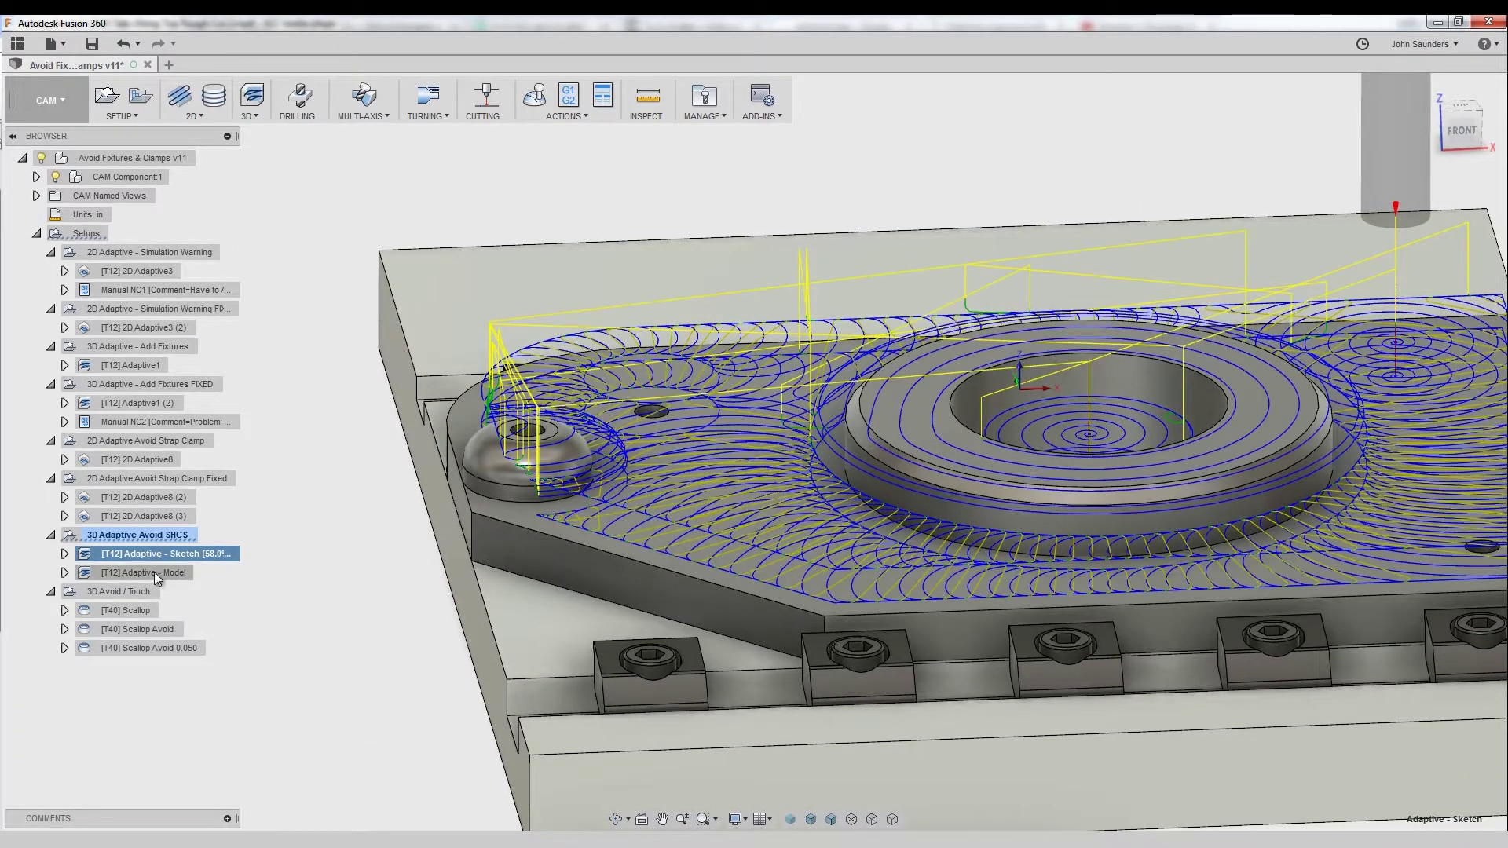
click(1463, 132)
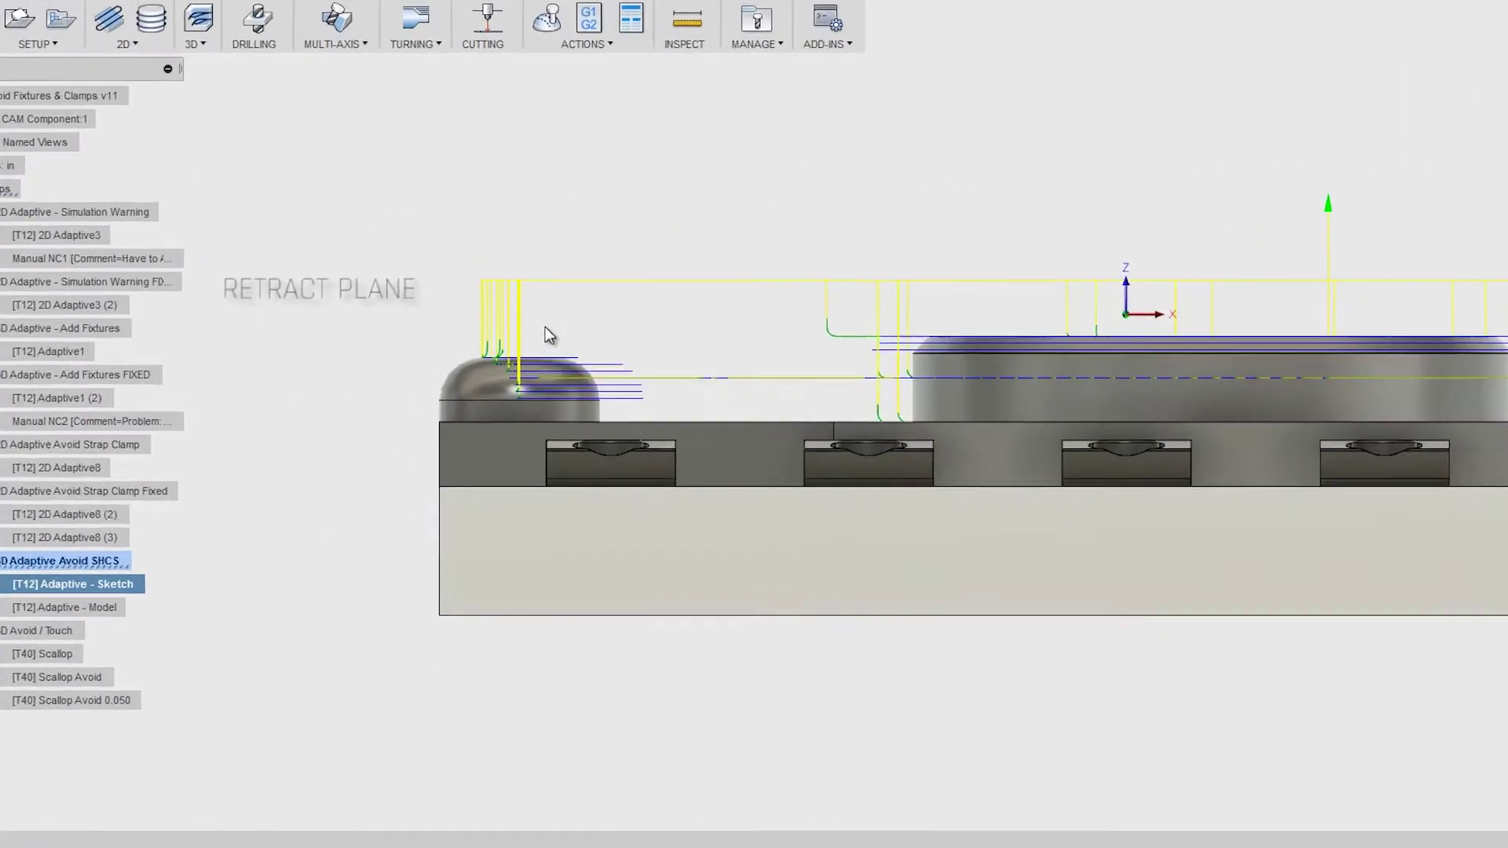
scroll(609, 208, up, 3)
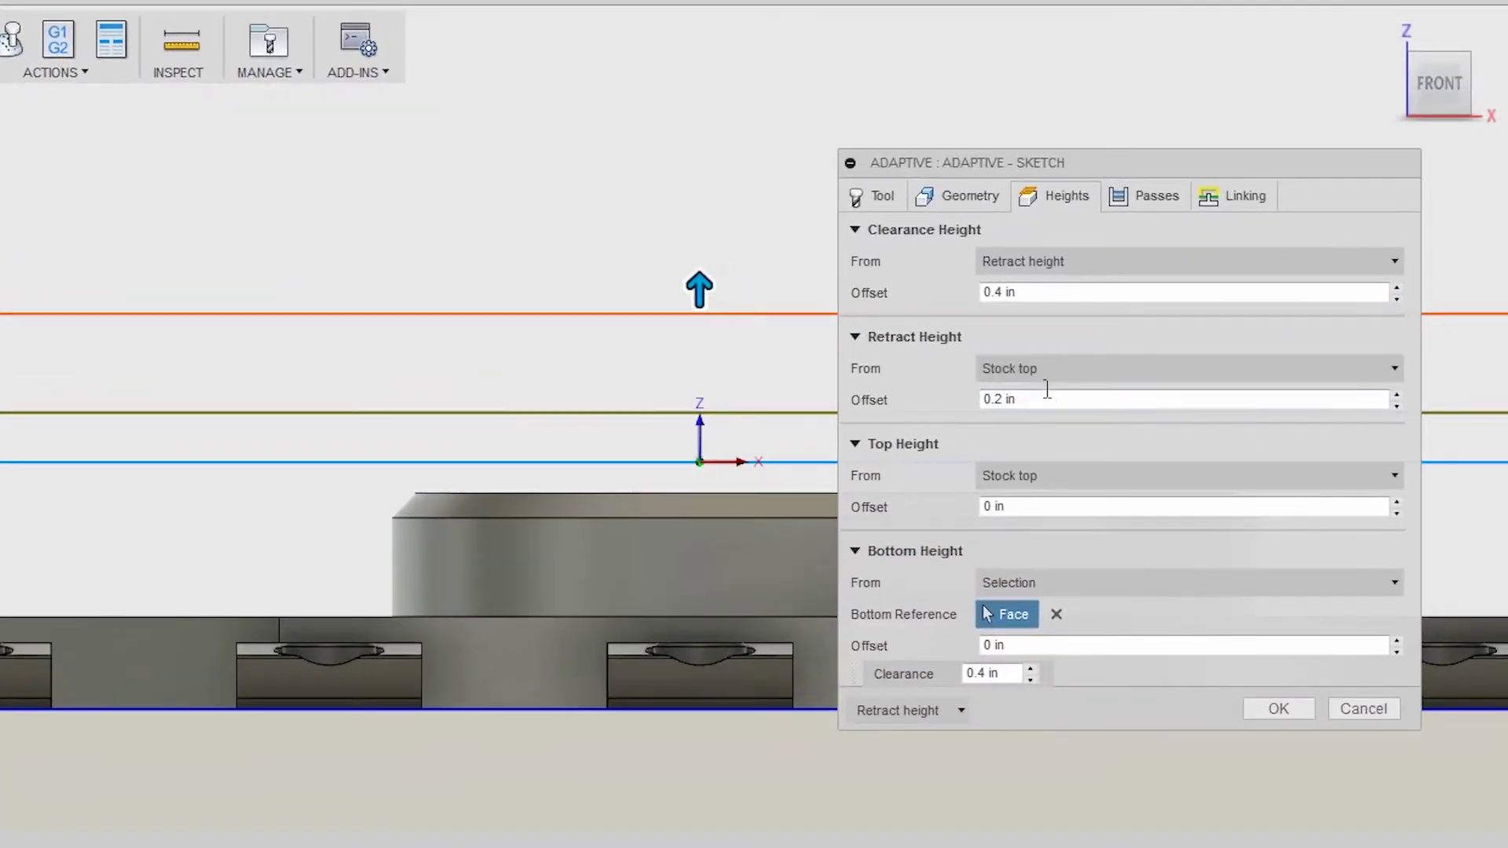
Inspect the retract height offset of the Adaptive - Sketch operation against the part and cancel the edit
click(1057, 399)
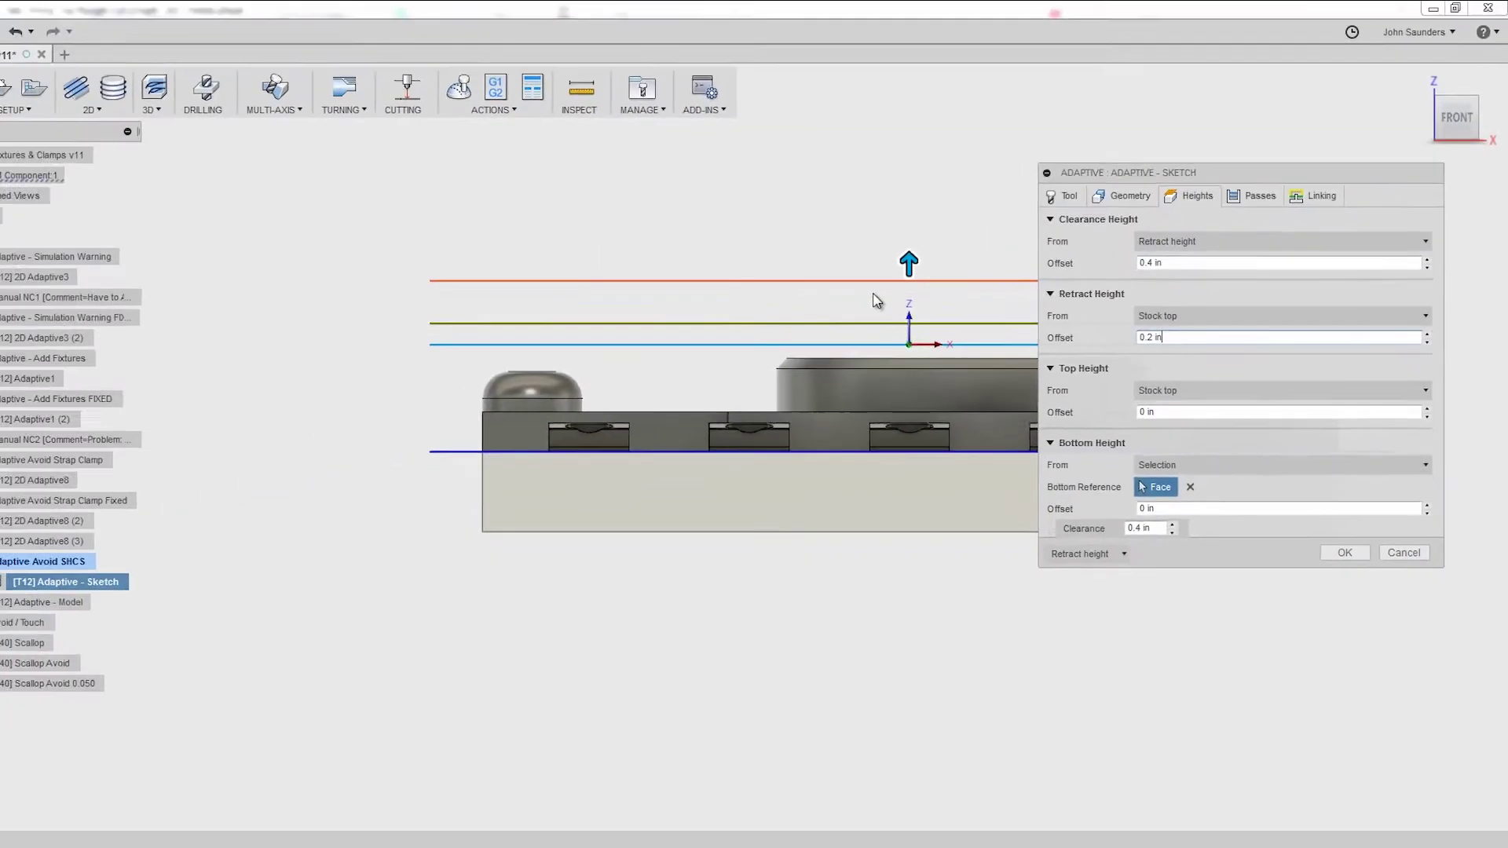
middle_drag(860, 316, 651, 373)
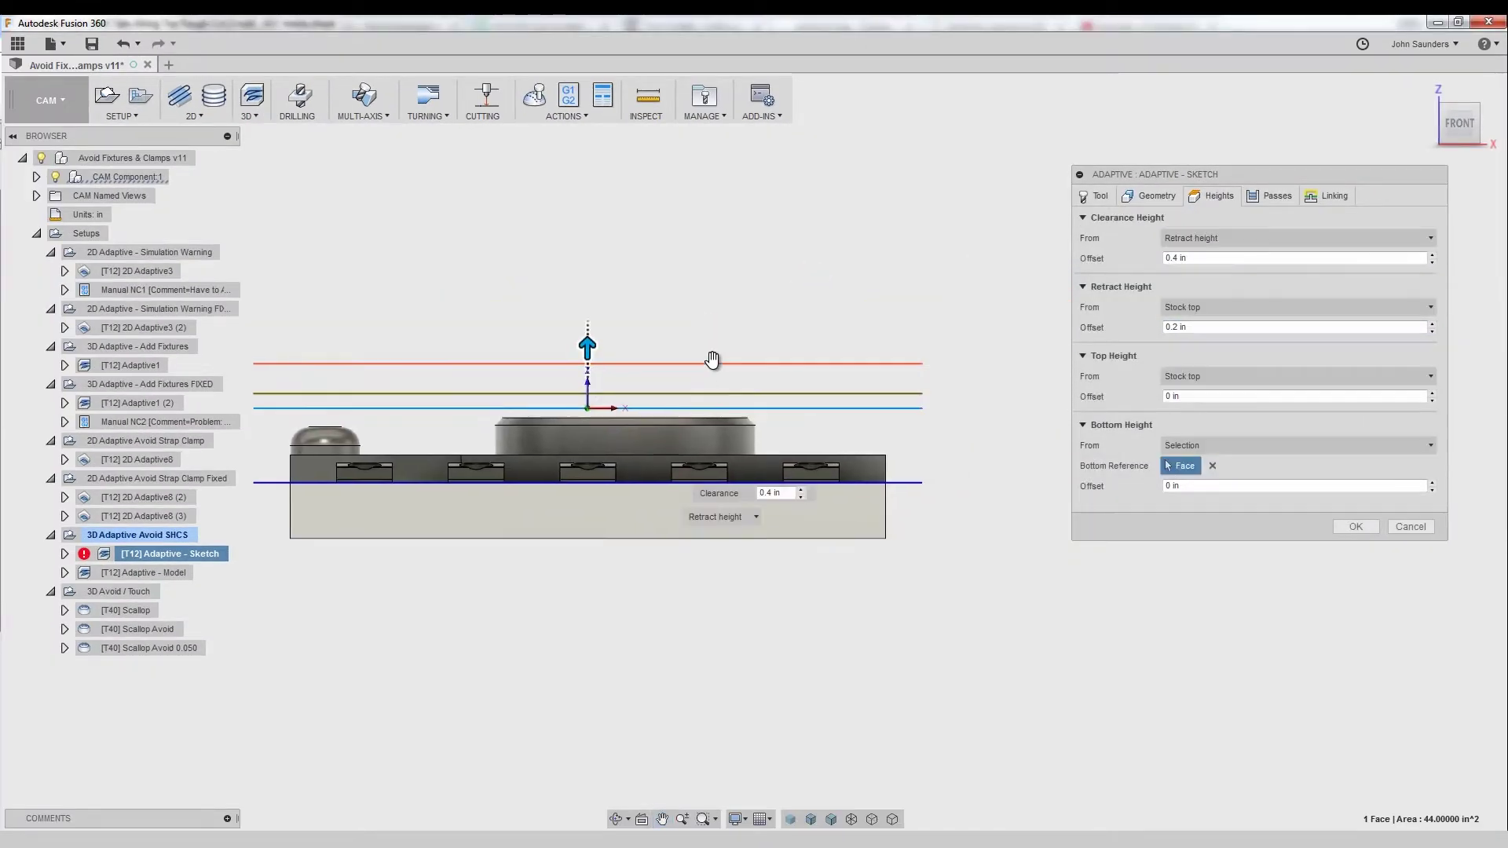
click(1411, 527)
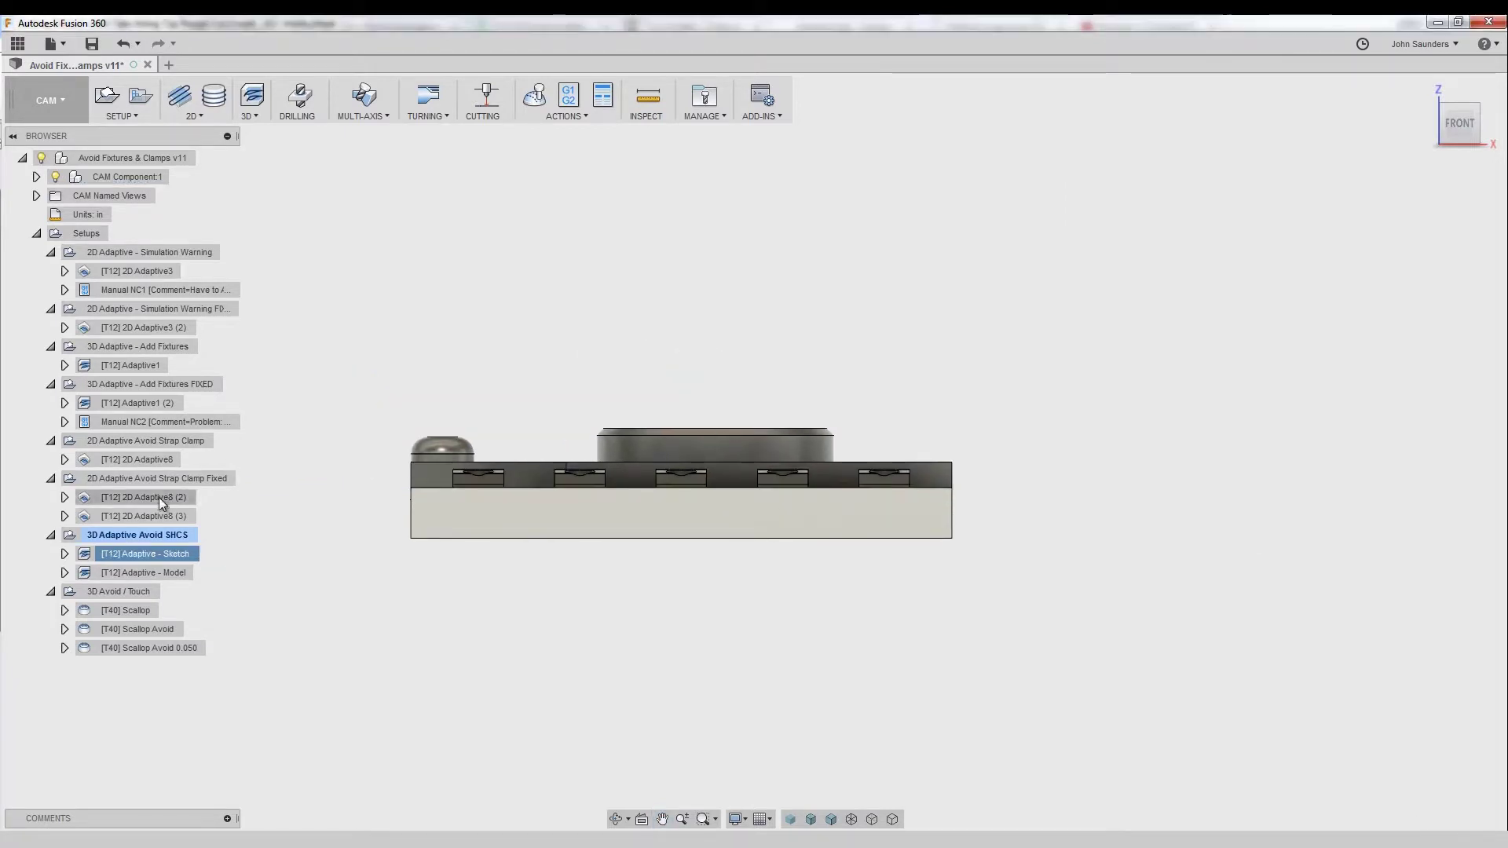
Compare the Adaptive - Sketch and Adaptive - Model toolpaths from the front, and check the clearance height reference of Adaptive - Sketch
click(169, 556)
scroll(919, 405, up, 4)
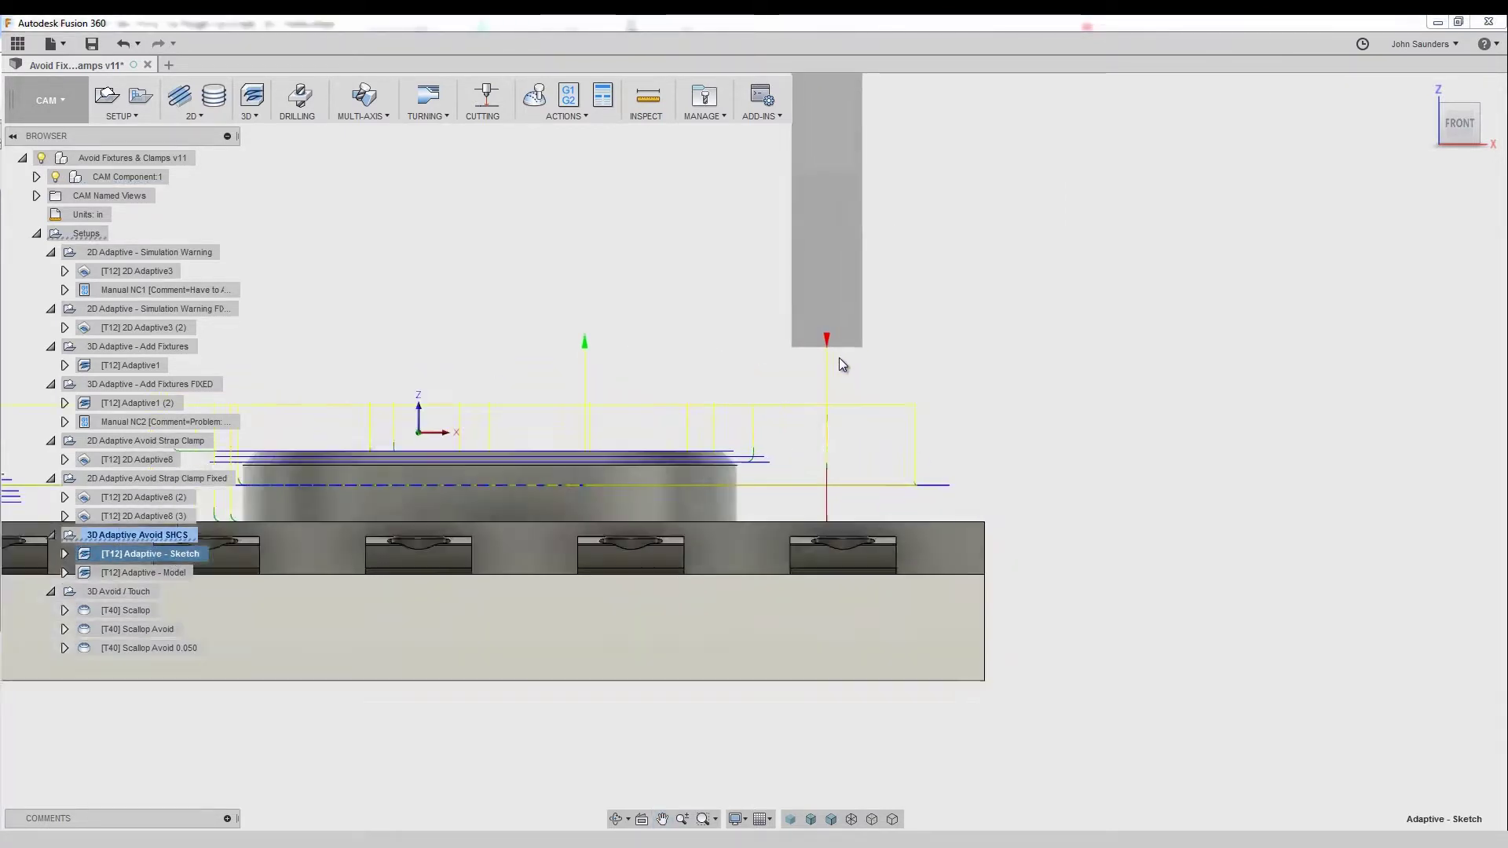
scroll(837, 361, up, 2)
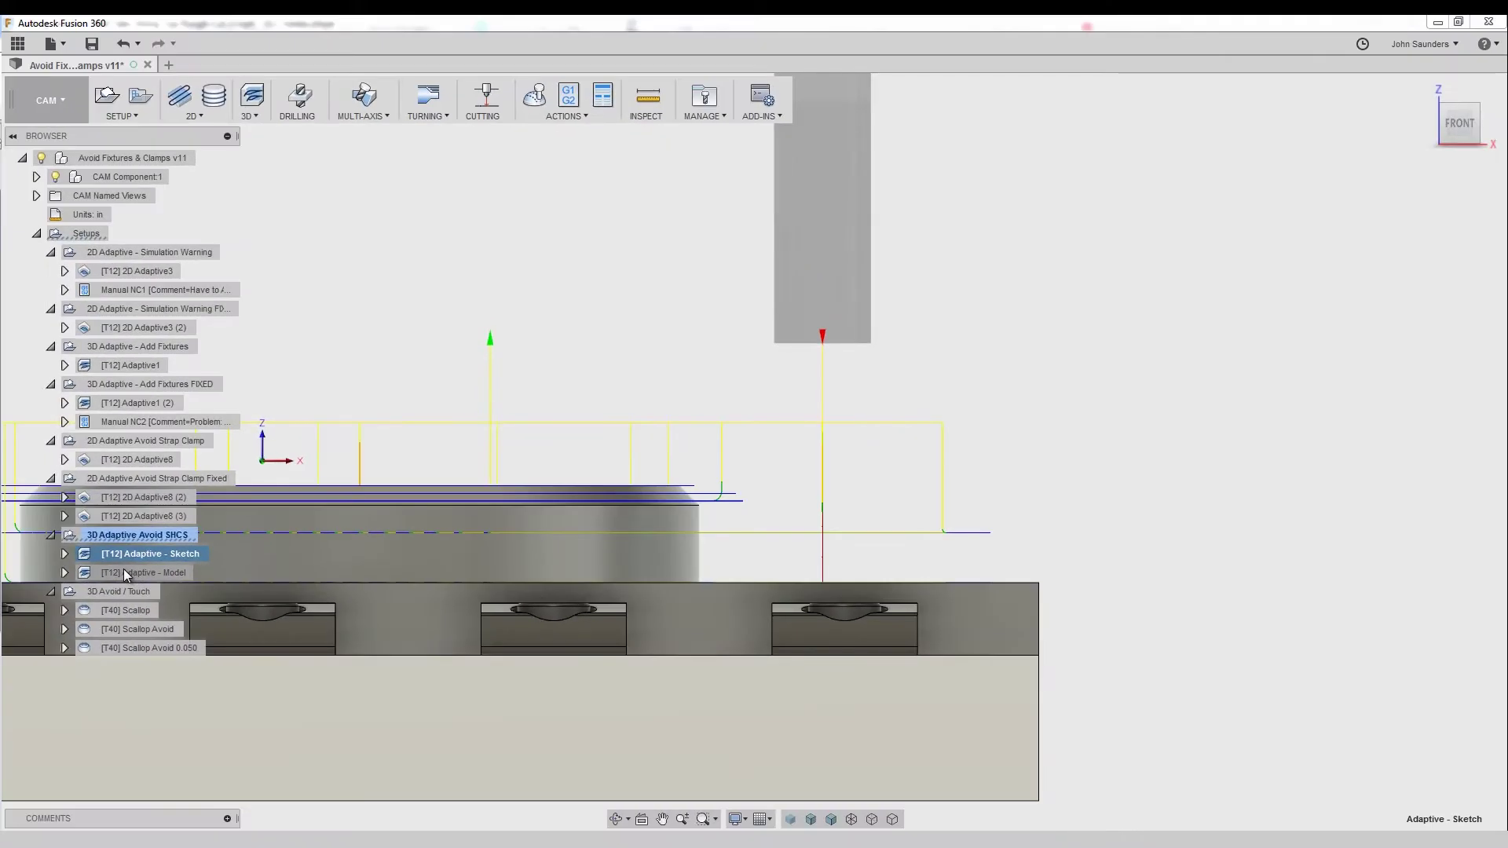
click(124, 572)
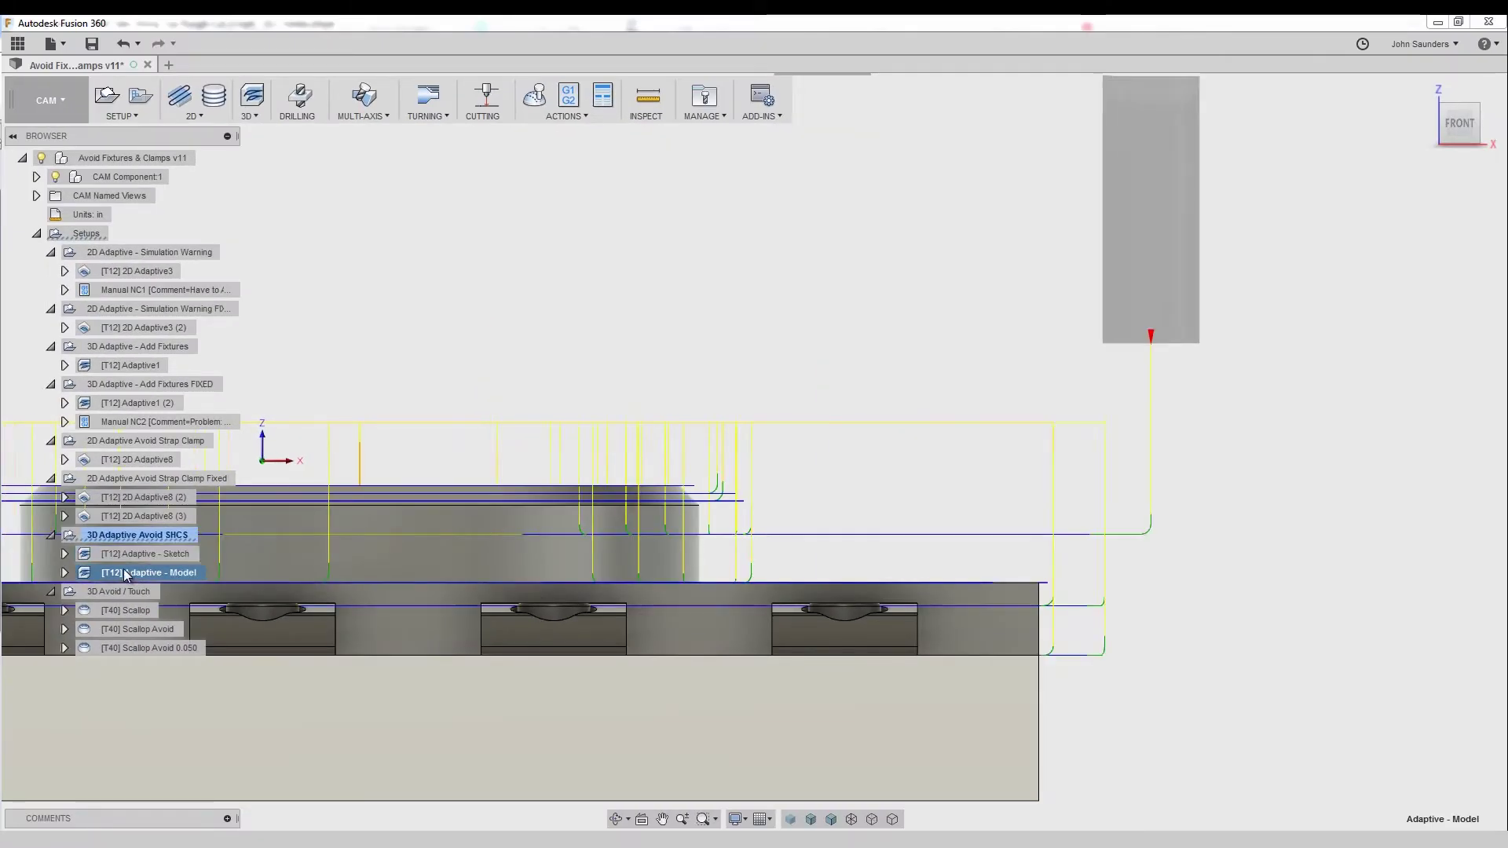
click(161, 552)
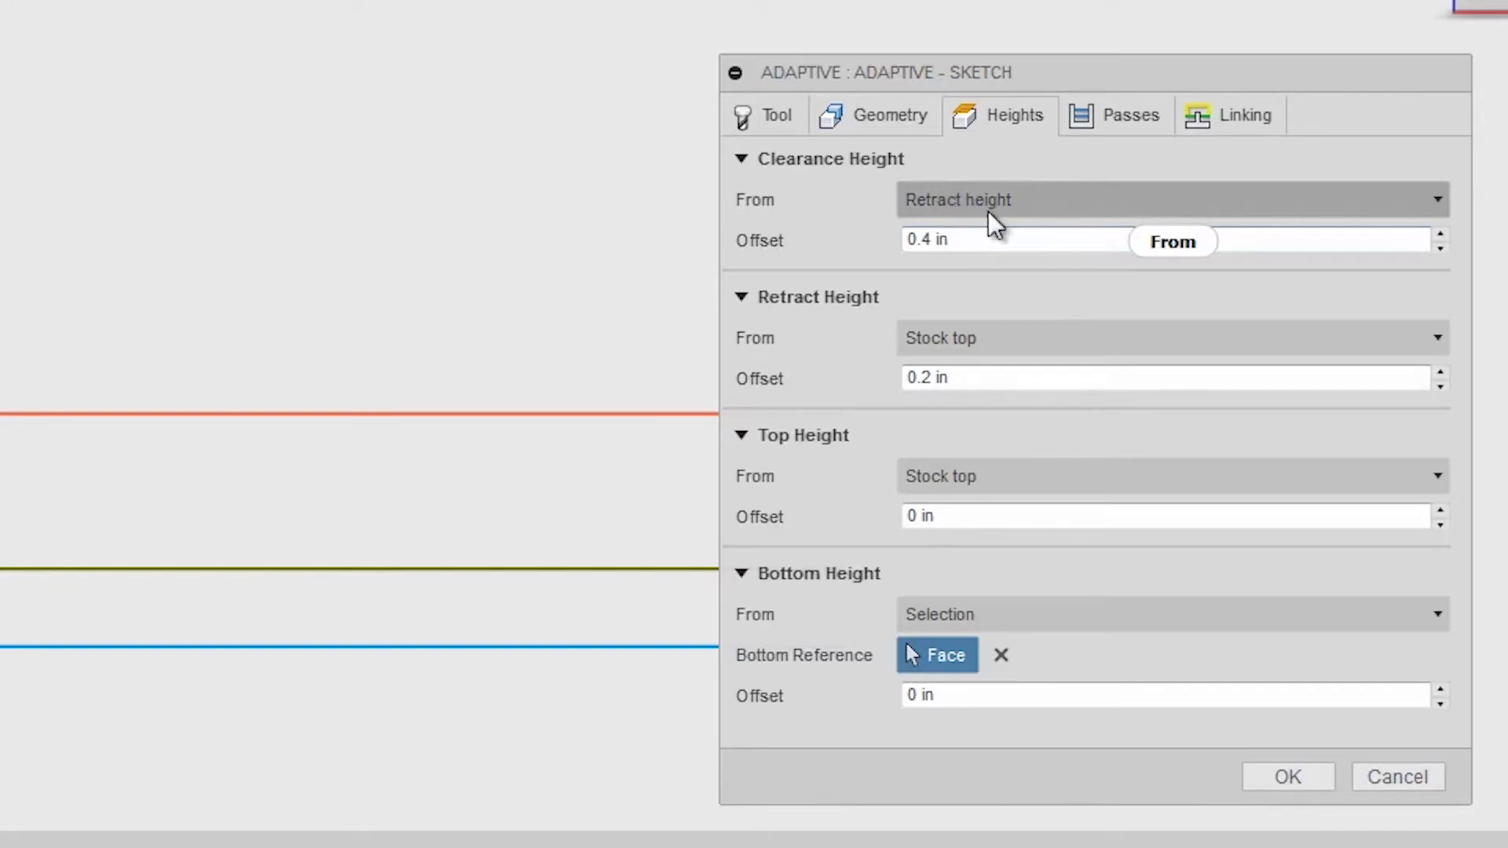
mouse_move(997, 203)
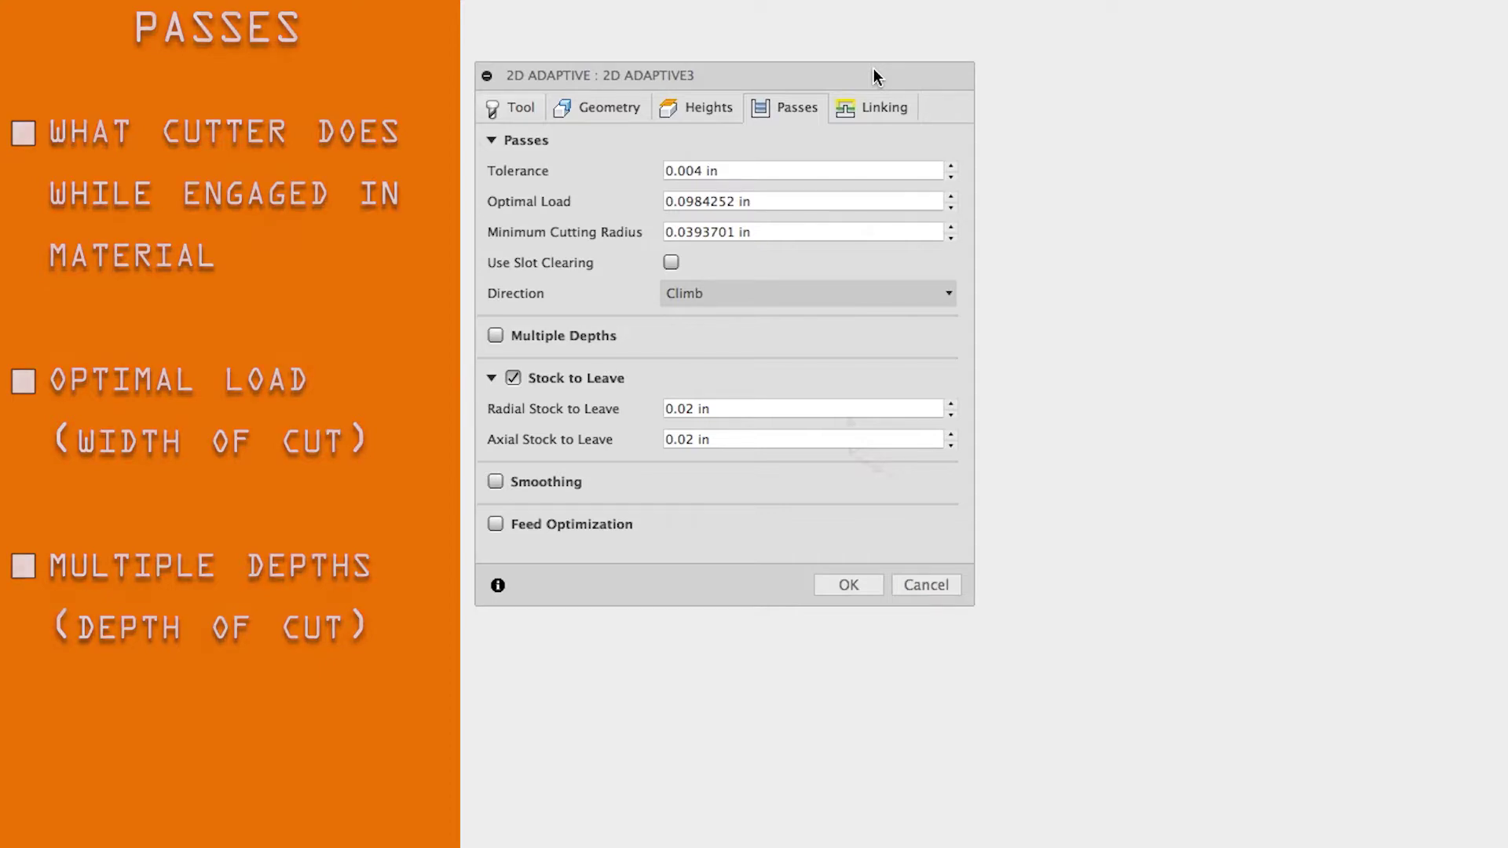
Review the linking settings of the 2D Adaptive operation, including the available ramp types and the Ramp help
click(870, 107)
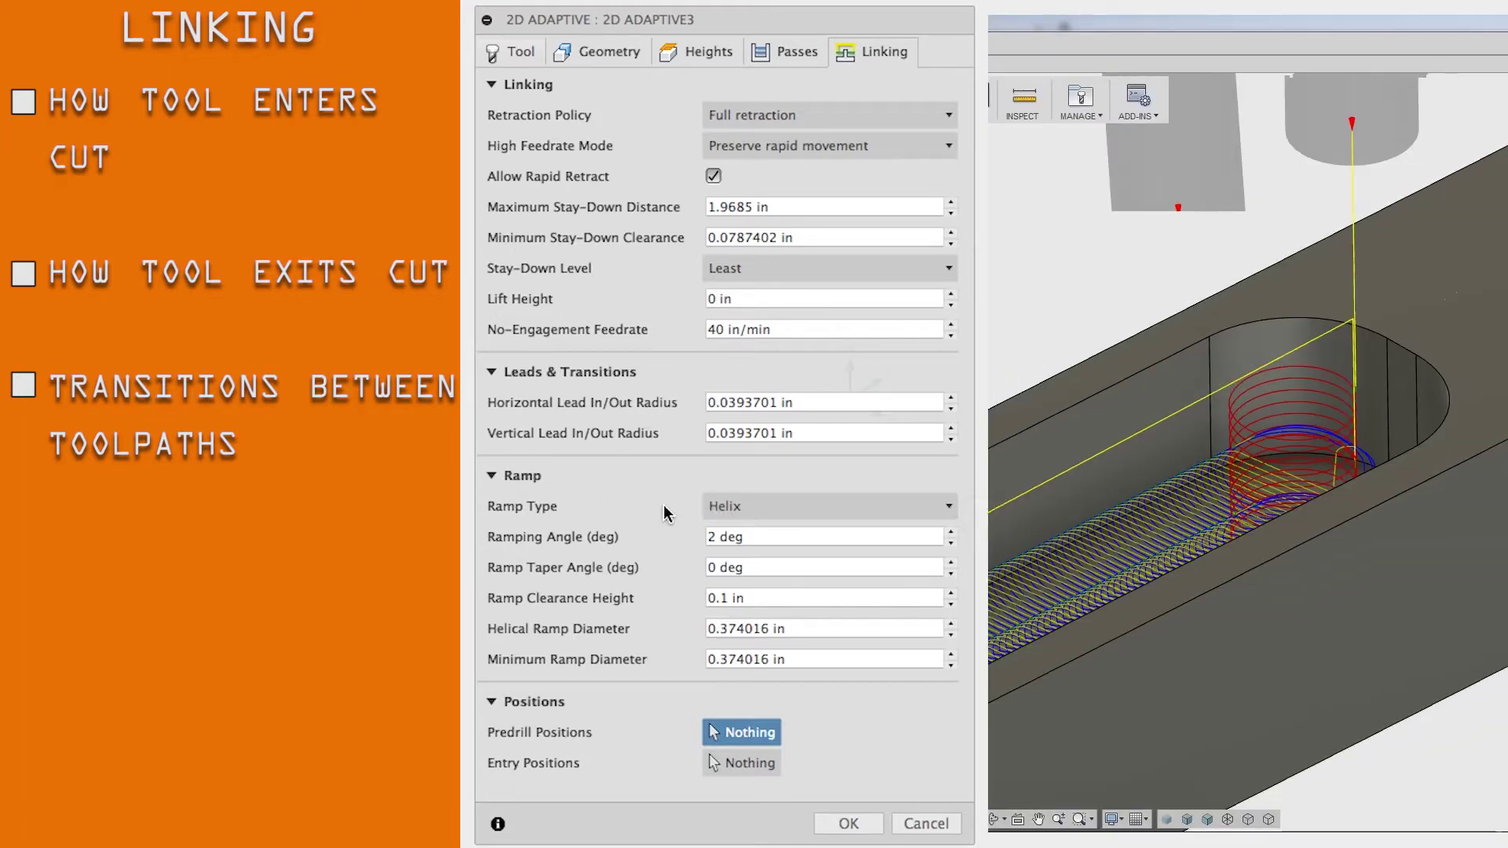
click(932, 509)
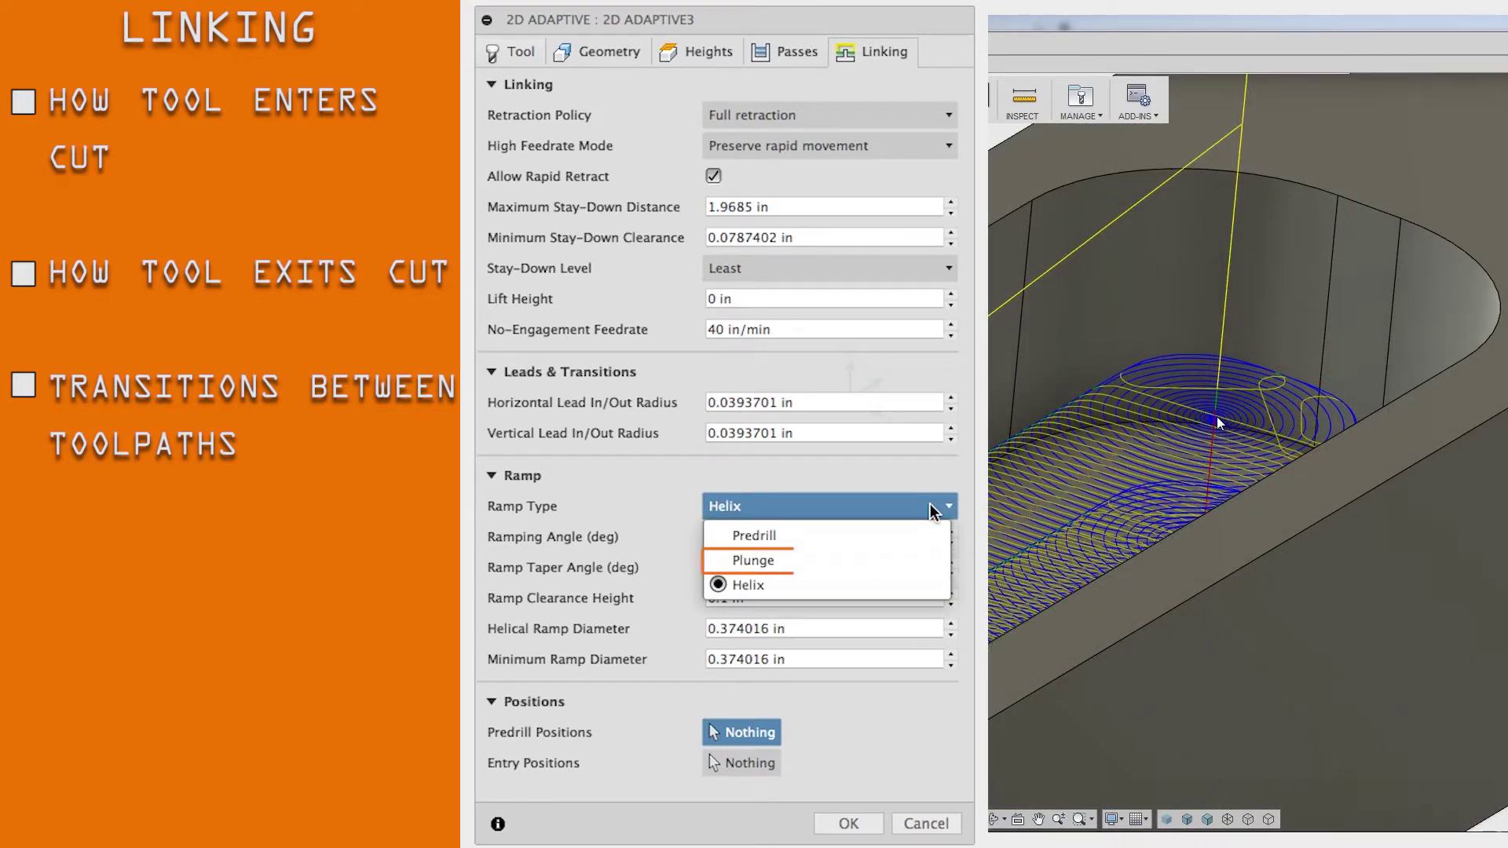
click(927, 505)
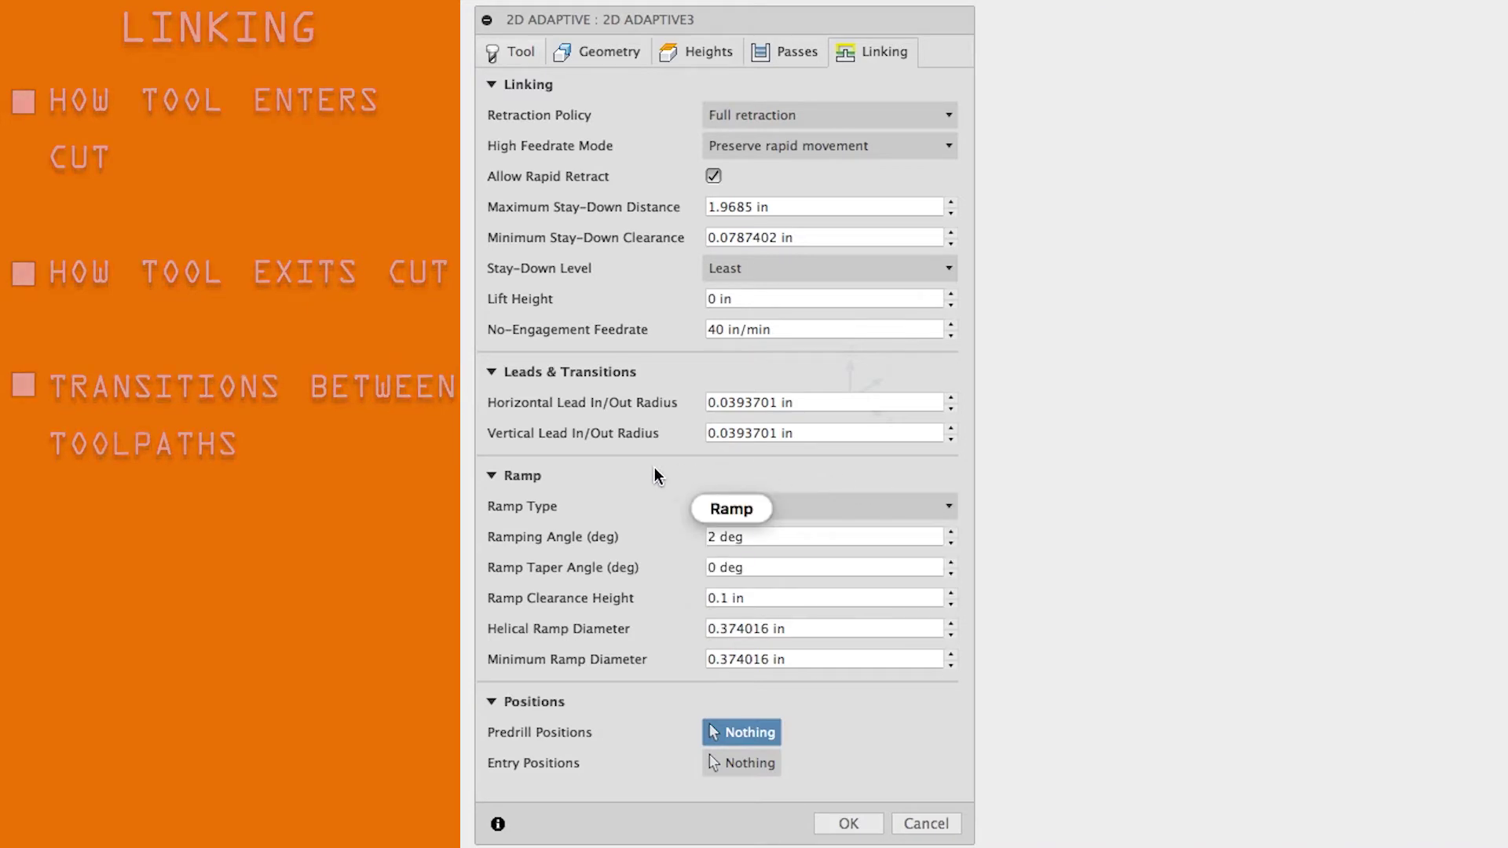
mouse_move(653, 470)
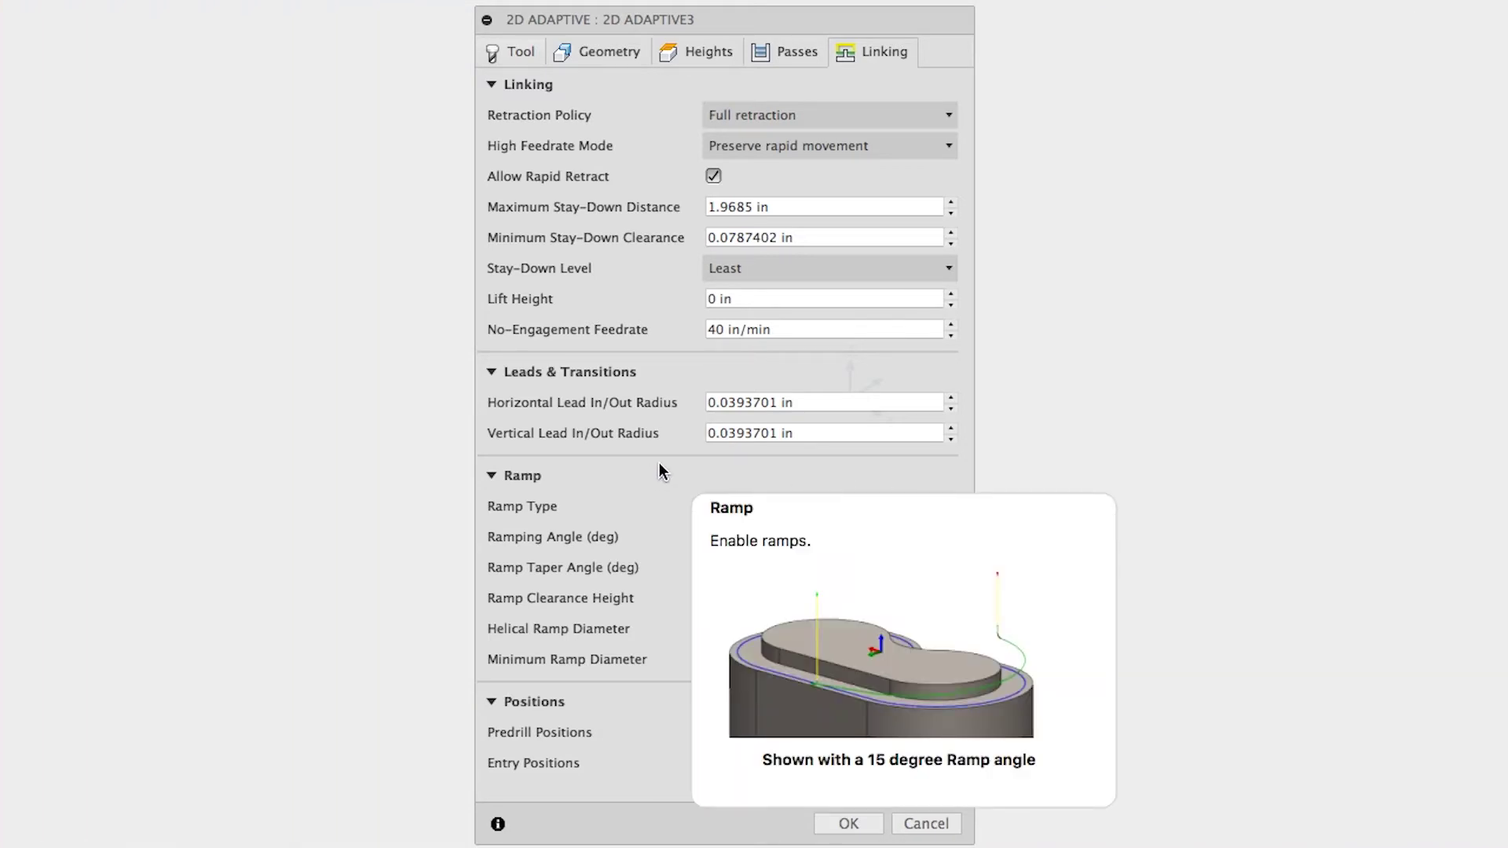
Review the geometry and passes settings of the 2D Adaptive operation and read the Optimal Load help
click(611, 51)
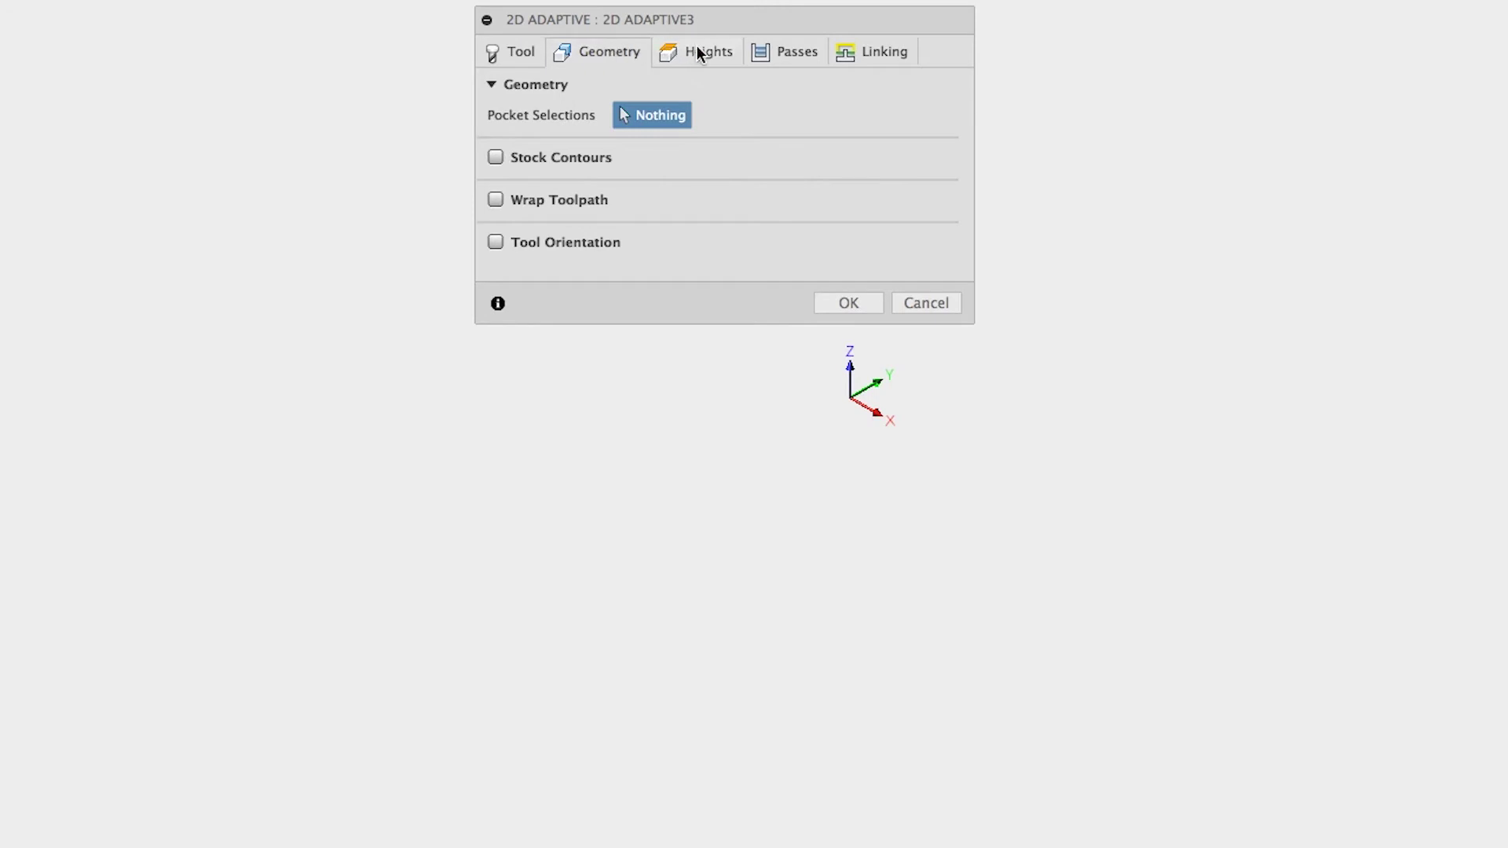
click(769, 52)
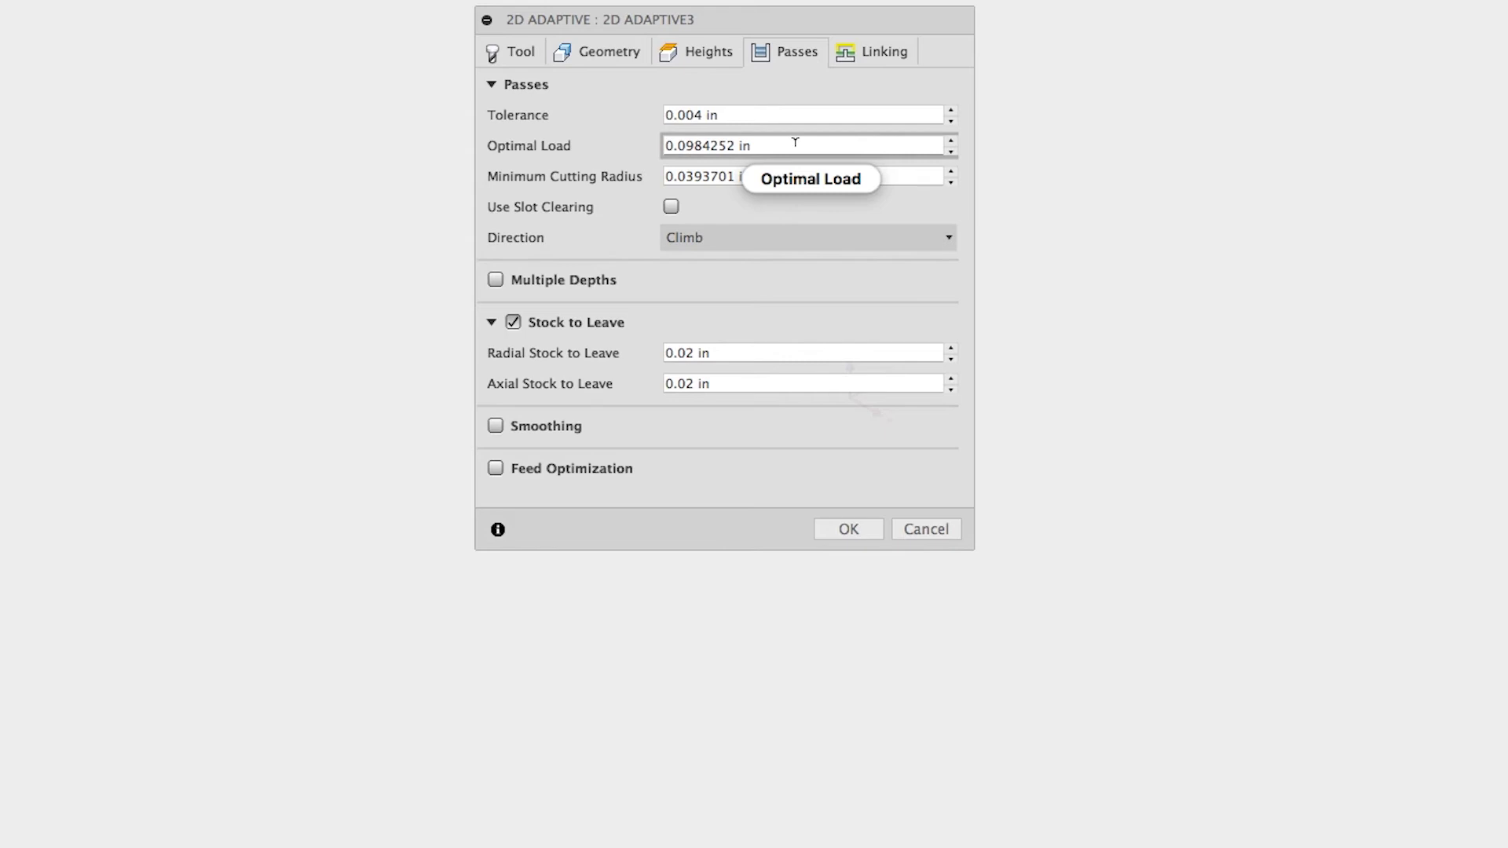
mouse_move(795, 143)
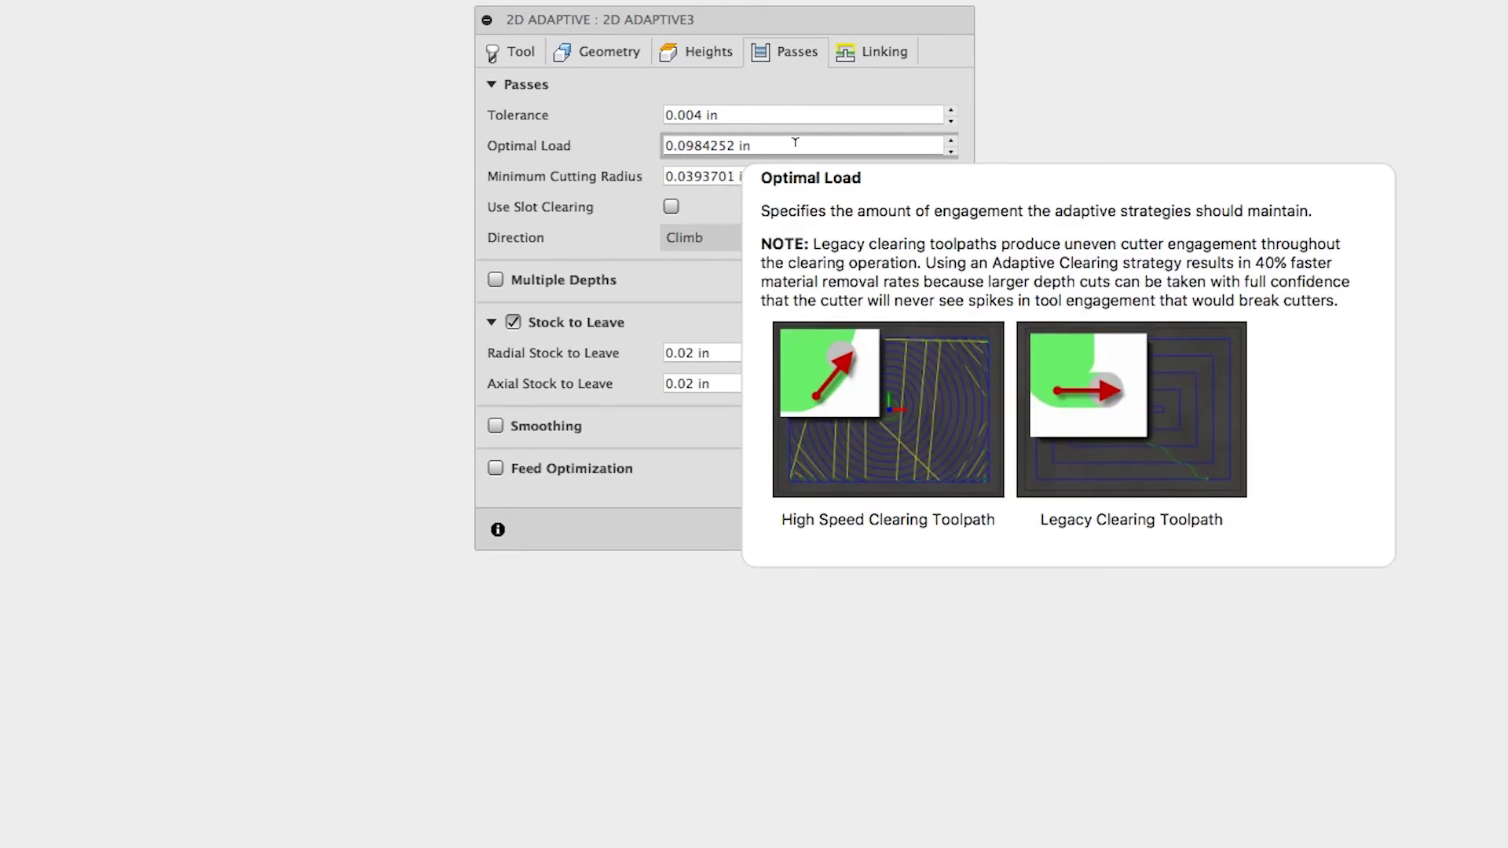